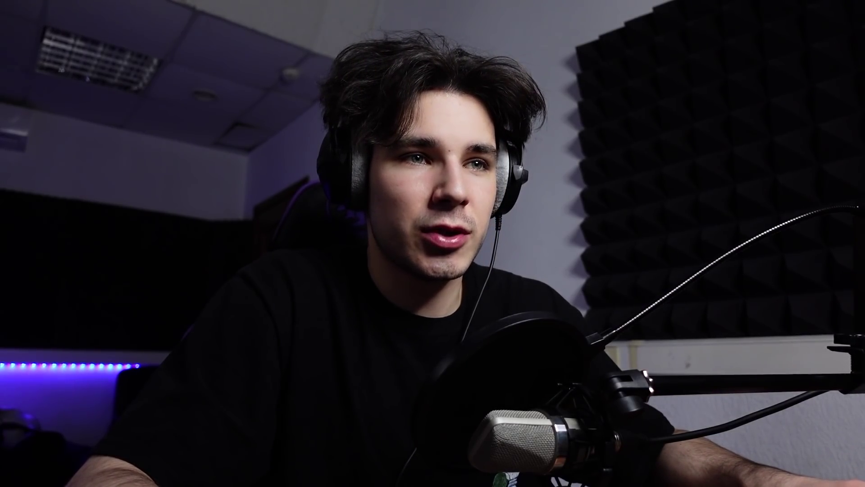
pyautogui.moveTo(715, 290); pyautogui.dragTo(610, 241)
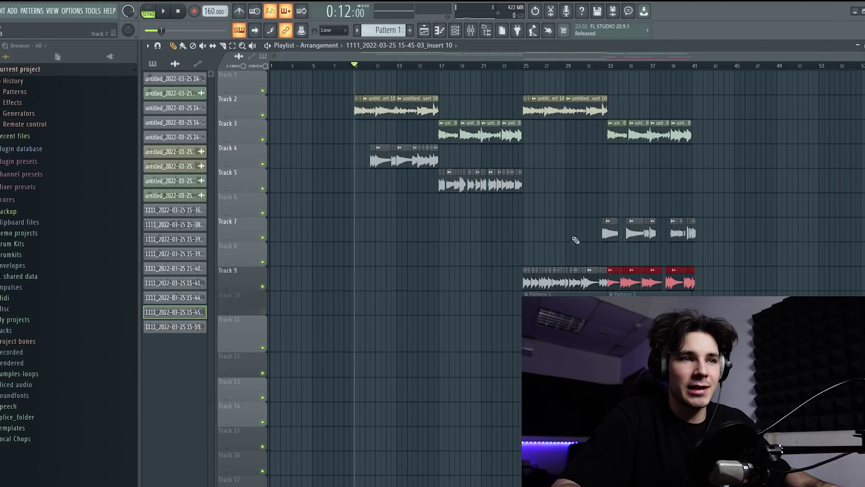
pyautogui.click(600, 181)
pyautogui.rightClick(636, 179)
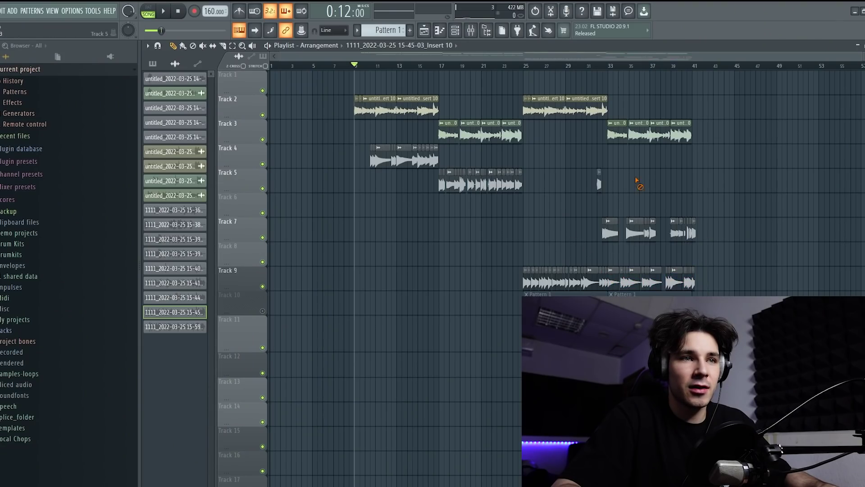
# Open the channel rack and bring up the choices for adding a new channel.
pyautogui.click(455, 30)
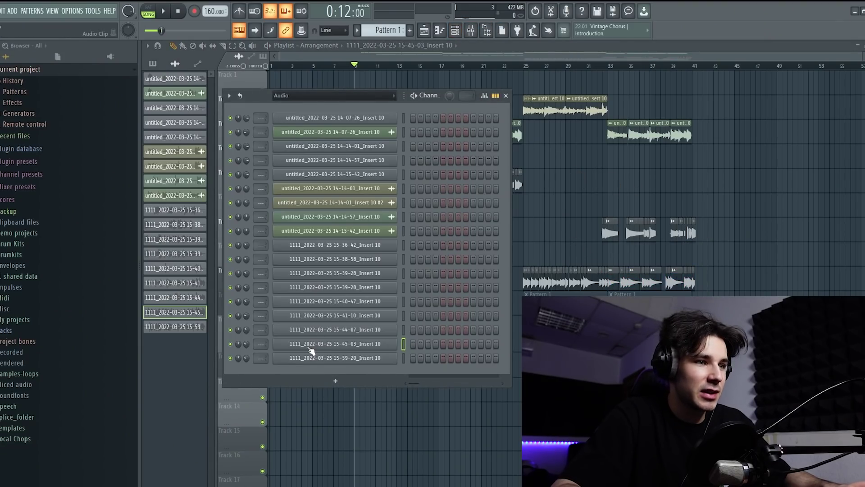
pyautogui.click(337, 382)
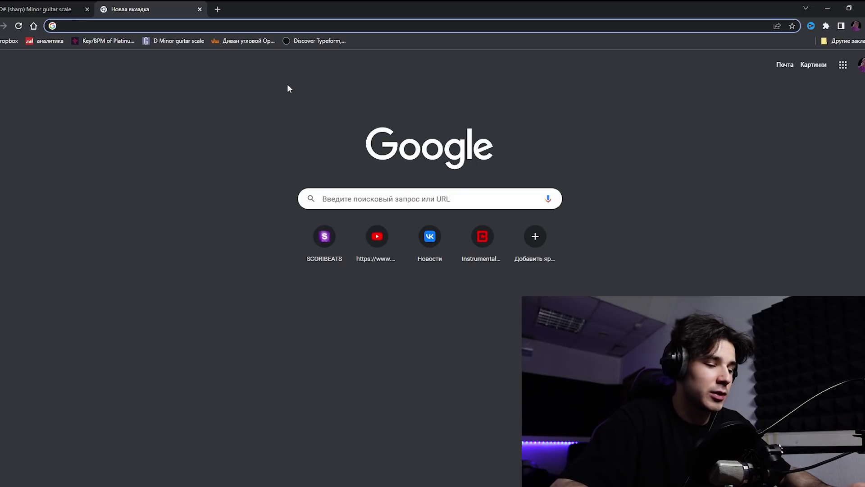
# Switch to the browser, open bankoff.co and look through the page's description of the card service.
pyautogui.write('bankoff.co')
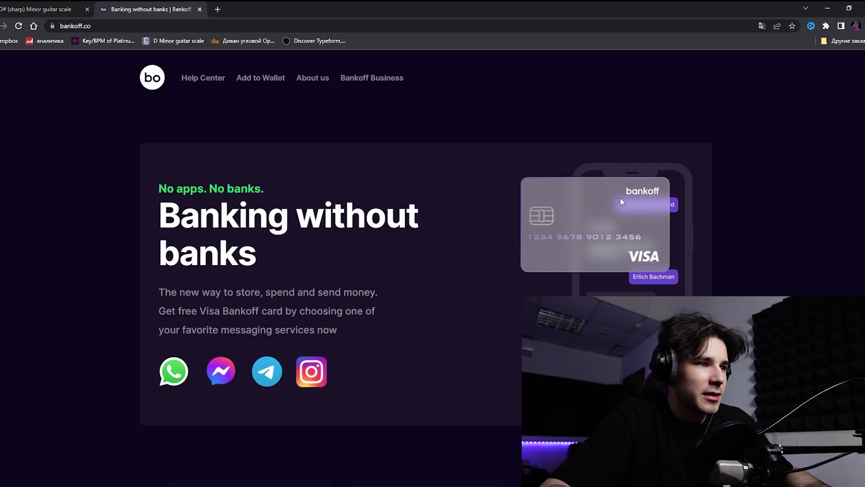
pyautogui.scroll(-5, 285, 130)
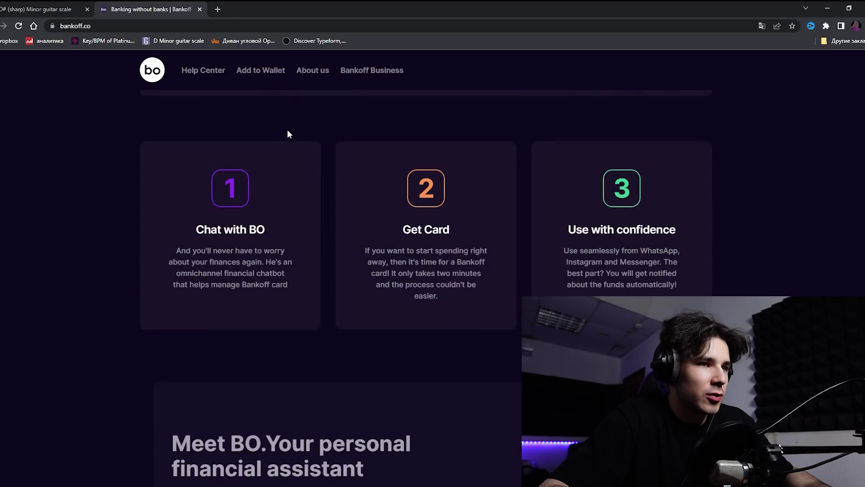
pyautogui.scroll(-10, 245, 330)
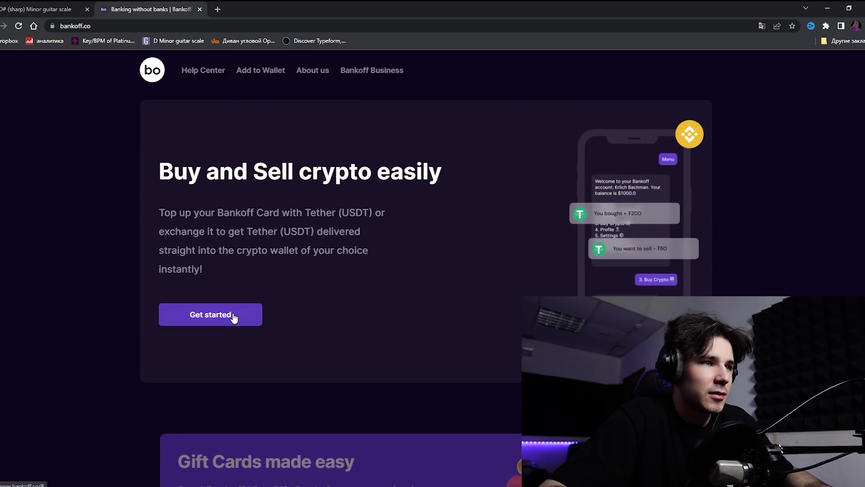
# Start the Bankoff sign-up from the crypto section, submit the phone number and finish the dialog.
pyautogui.click(234, 317)
pyautogui.click(301, 260)
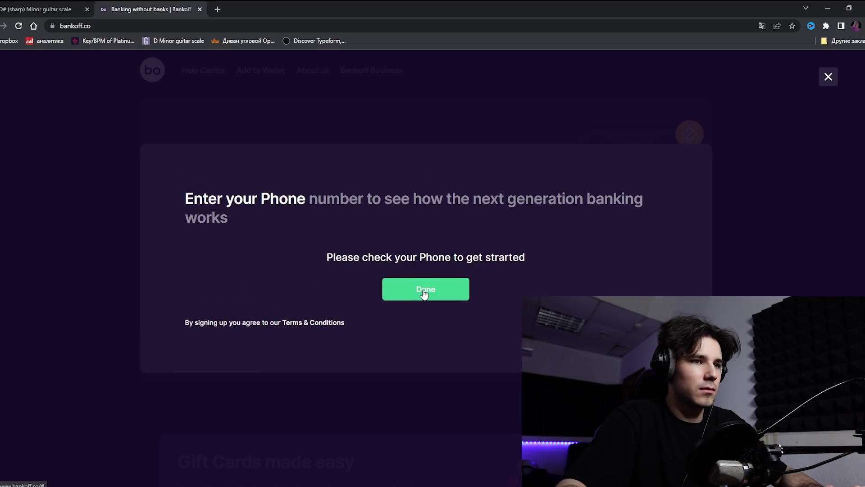
pyautogui.click(424, 293)
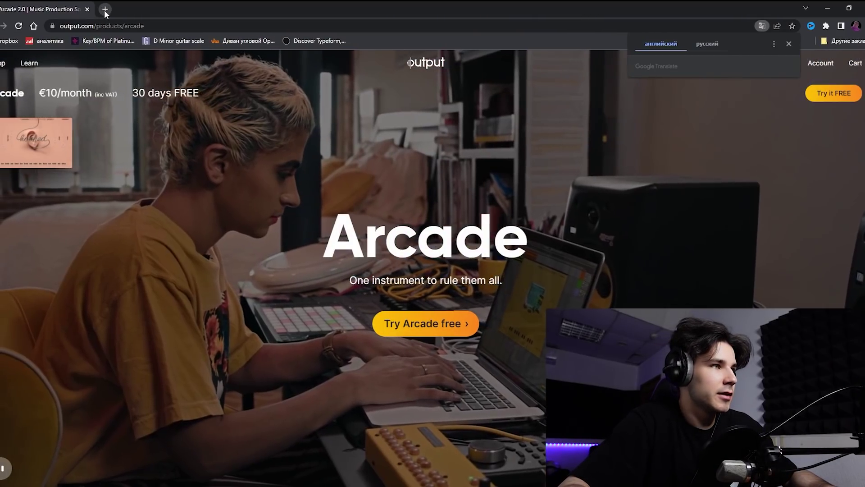
# Open the Arcade checkout page with the 100-day trial offer and continue with the account e-mail.
pyautogui.click(105, 9)
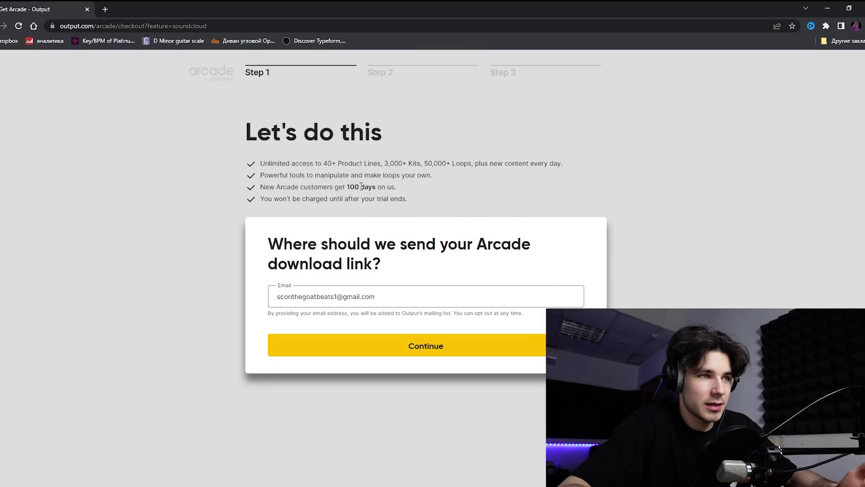
pyautogui.moveTo(391, 187); pyautogui.dragTo(346, 192)
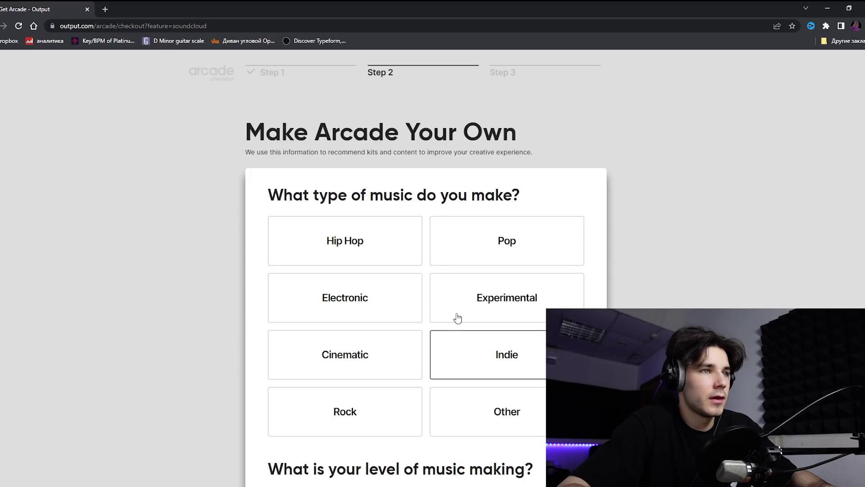
# Choose Hip Hop as the type of music, select a music-making level and continue to the account details.
pyautogui.click(363, 241)
pyautogui.scroll(-10, 481, 297)
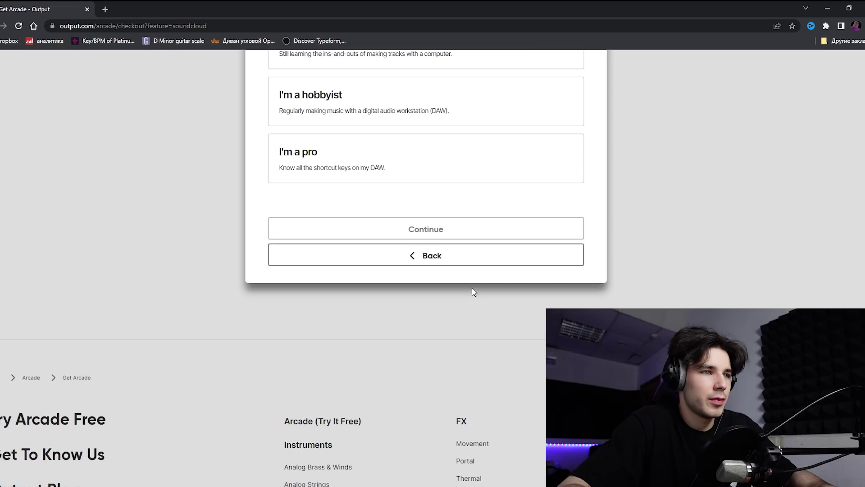
pyautogui.scroll(5, 442, 243)
pyautogui.click(410, 291)
pyautogui.scroll(5, 415, 297)
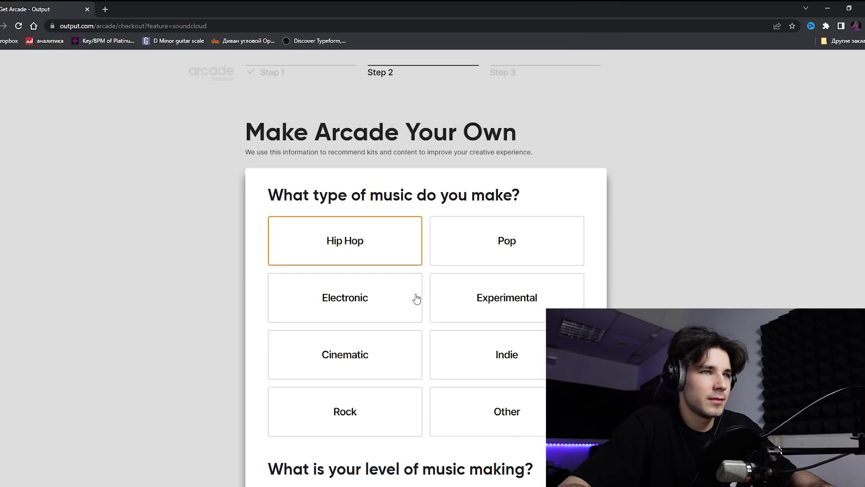
pyautogui.scroll(-10, 437, 325)
pyautogui.click(462, 230)
# Complete the account details with the name and the full address including the apartment number, and continue to payment.
pyautogui.click(405, 184)
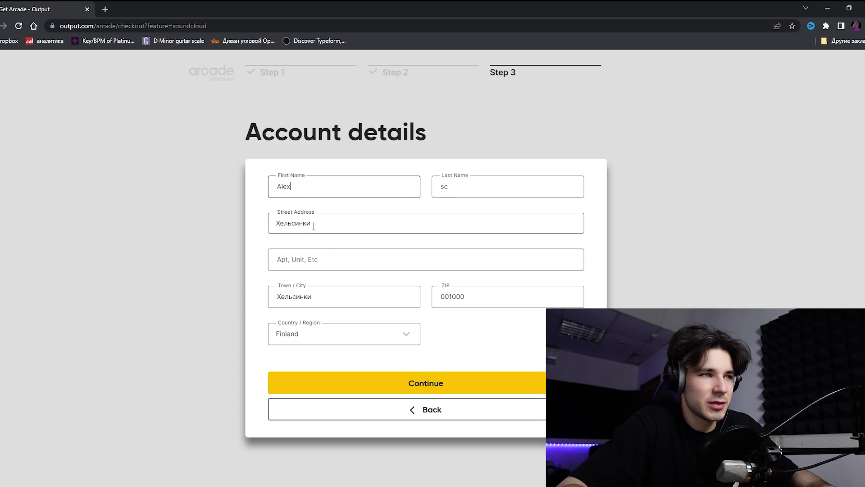
pyautogui.click(348, 259)
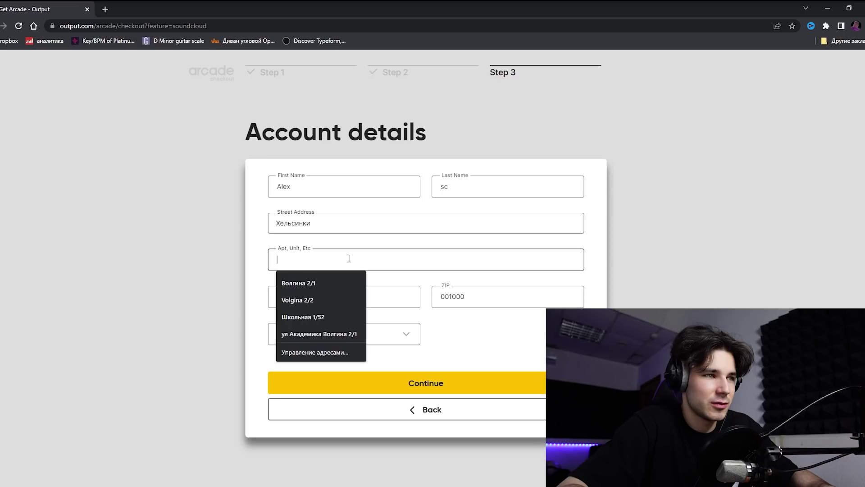
pyautogui.write('1')
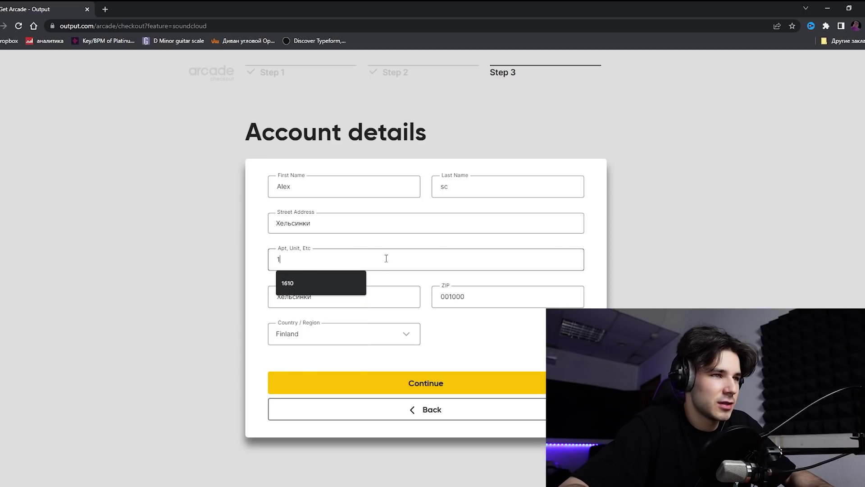
pyautogui.write('2')
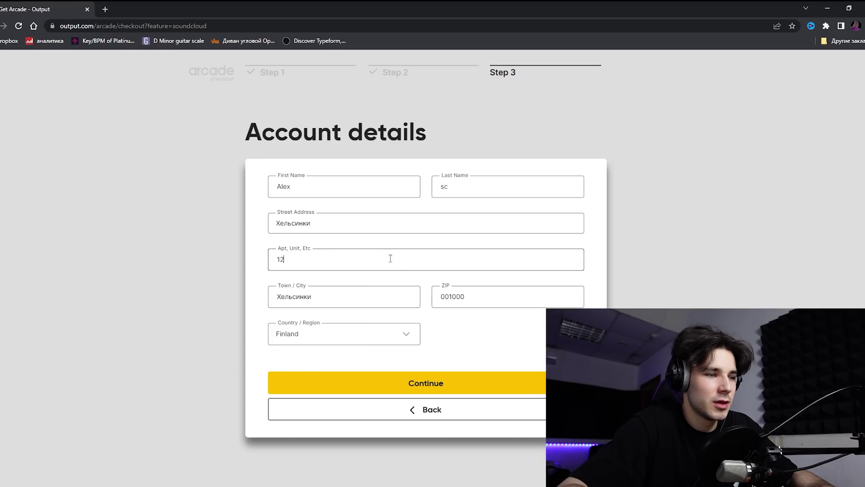
pyautogui.click(442, 384)
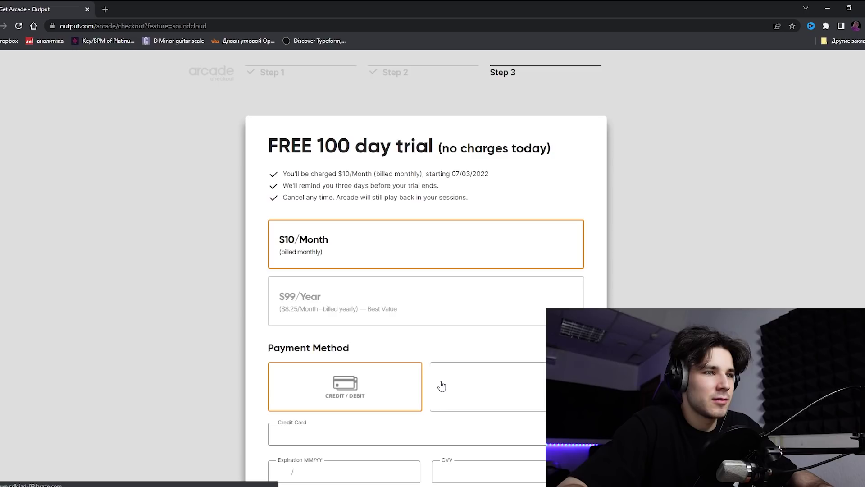
# Use the monthly plan with credit/debit payment, enter the card number, expiration and CVV, and order the Arcade trial.
pyautogui.scroll(-1, 481, 327)
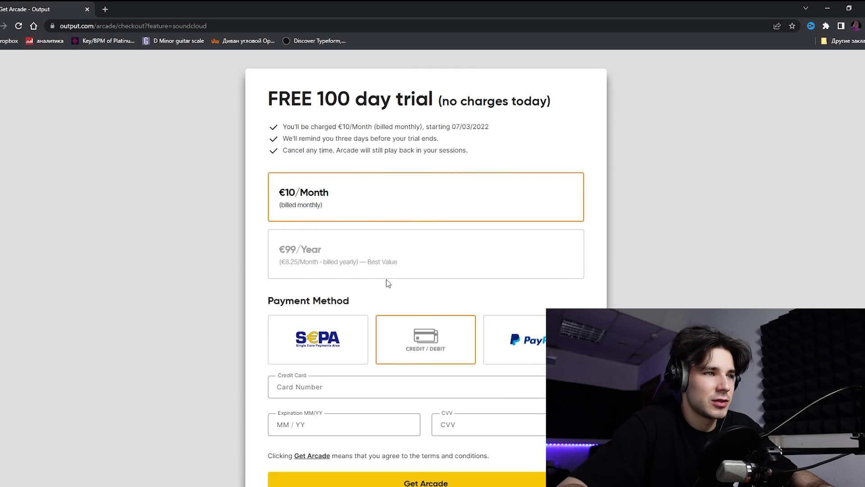
pyautogui.scroll(-2, 386, 259)
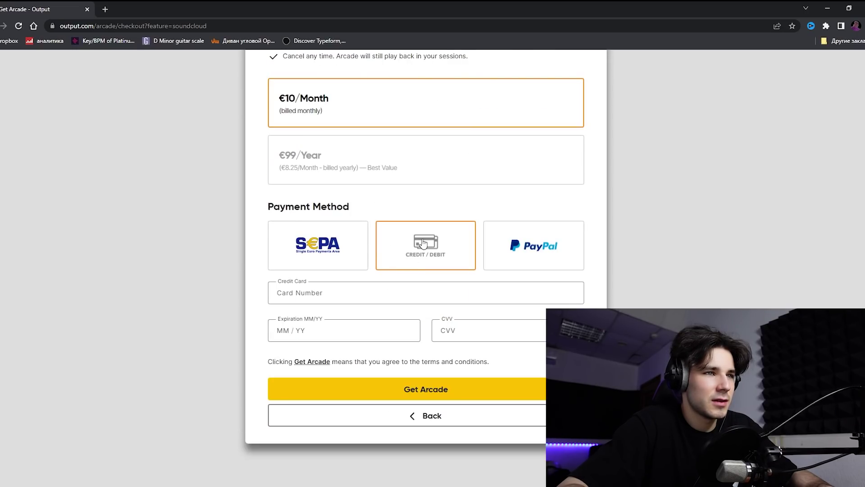
pyautogui.click(406, 301)
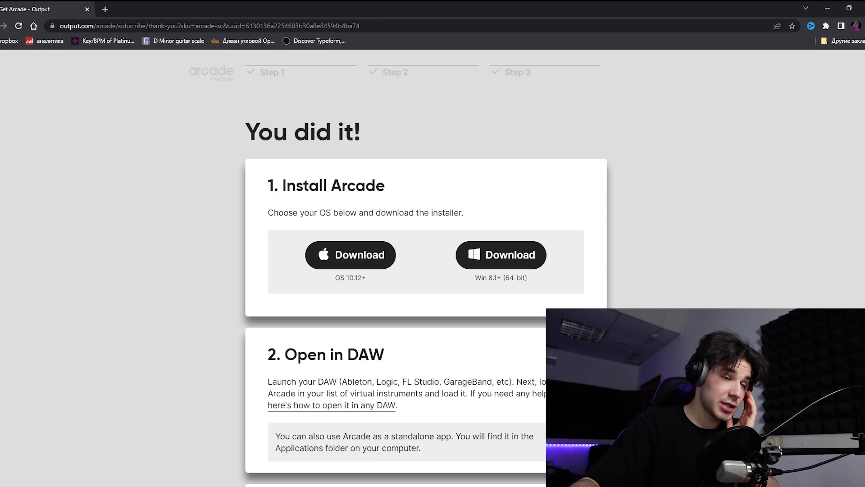
# Read the instructions for installing Arcade, opening it in a DAW and logging in.
pyautogui.scroll(-2, 526, 361)
pyautogui.scroll(-3, 527, 351)
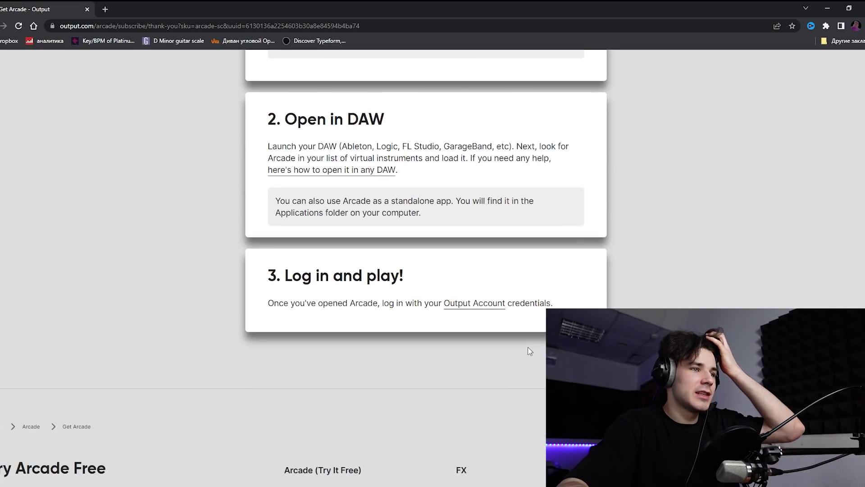
pyautogui.scroll(5, 525, 350)
pyautogui.scroll(-2, 532, 348)
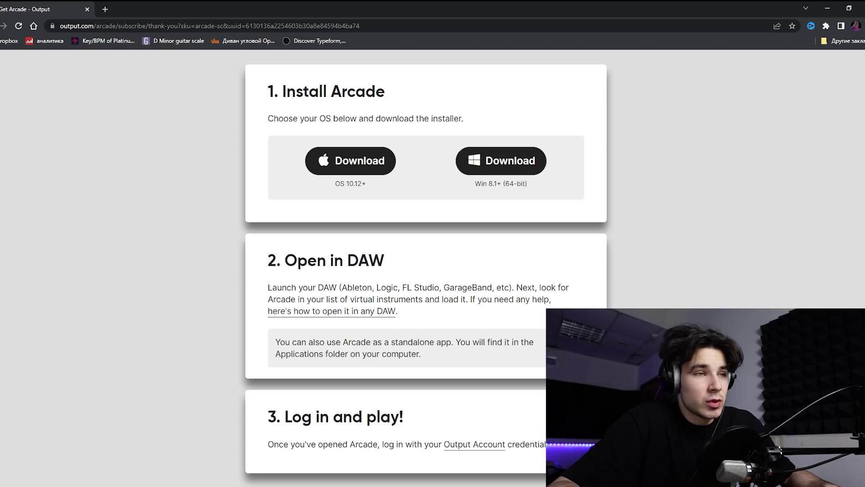
# Switch to FL Studio and load the Arcade plugin on the Master mixer track.
pyautogui.hotkey('alt', 'Tab')
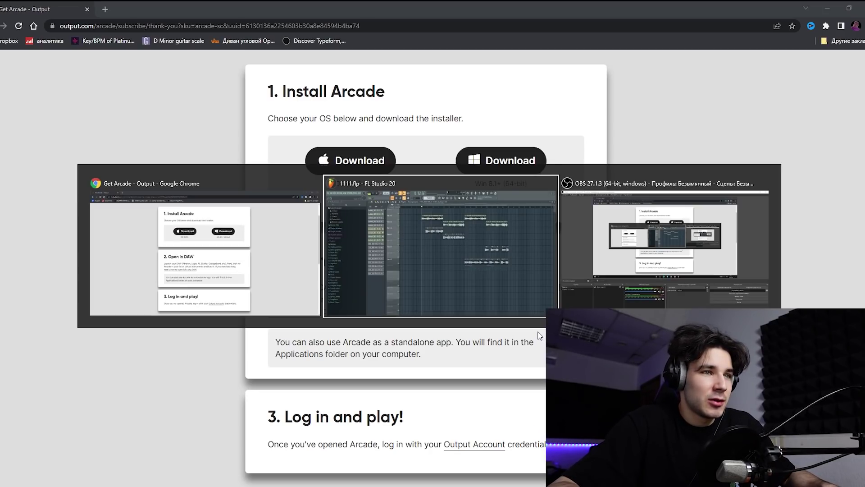
pyautogui.rightClick(488, 366)
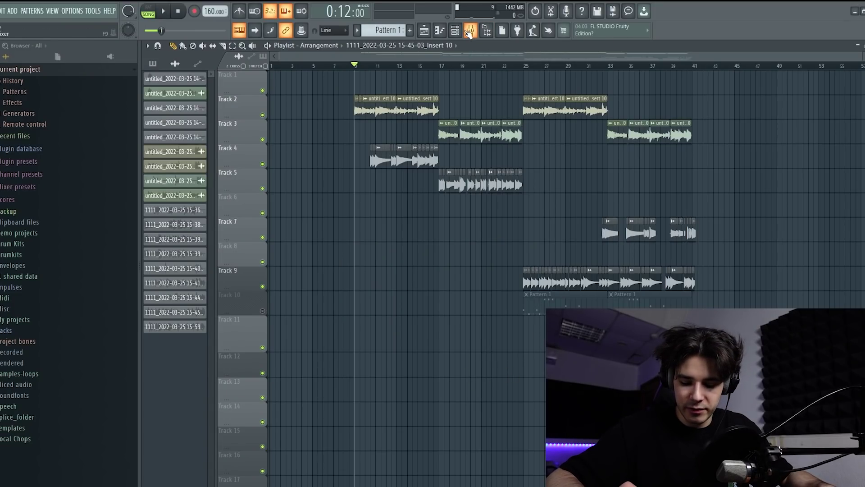
pyautogui.moveTo(490, 85); pyautogui.dragTo(557, 73)
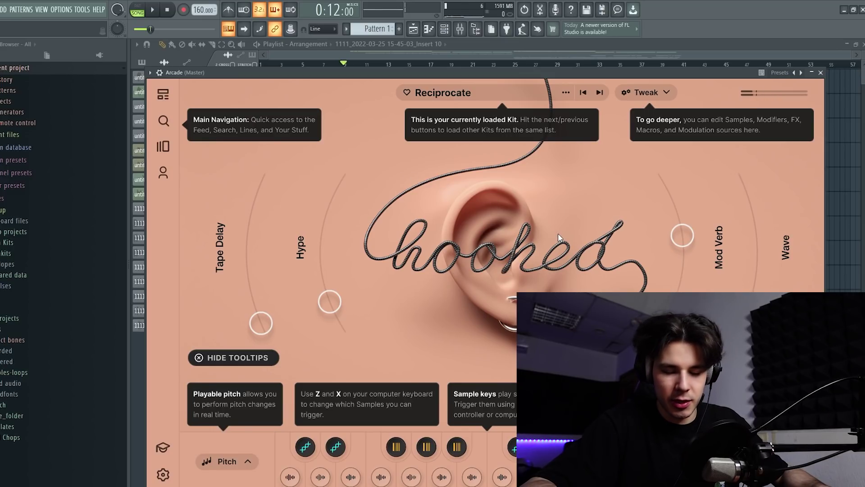
# Browse Arcade's kit feed and open the Hooked line from the suggested lines.
pyautogui.click(475, 93)
pyautogui.scroll(-6, 374, 273)
pyautogui.scroll(1, 390, 378)
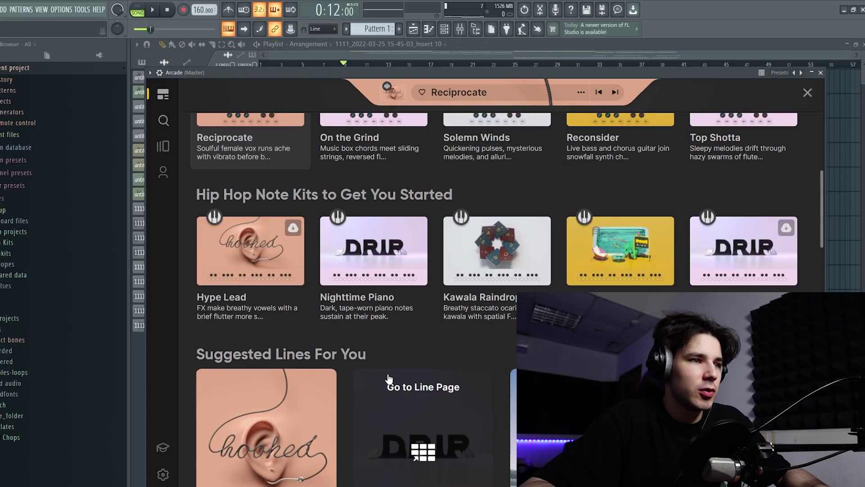
pyautogui.scroll(-3, 389, 378)
pyautogui.click(248, 281)
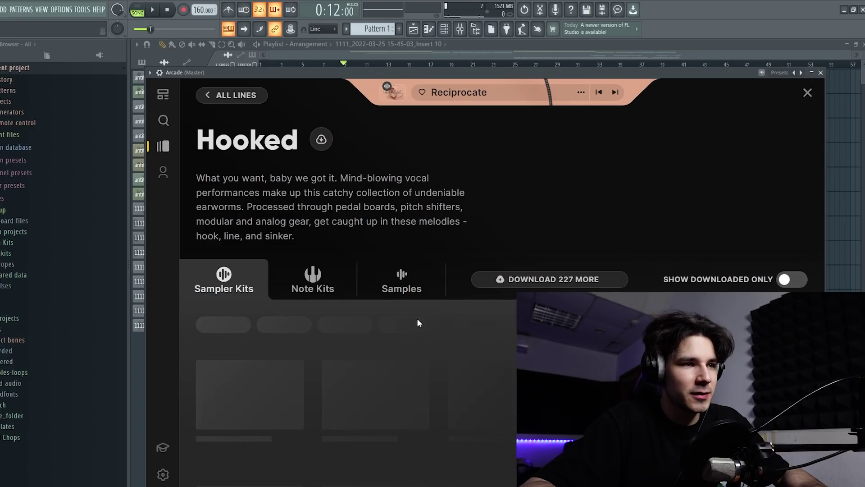
# Download the Compromise, Honey Bee Baby and No Sleep sampler kits from the Hooked line.
pyautogui.scroll(-2, 450, 318)
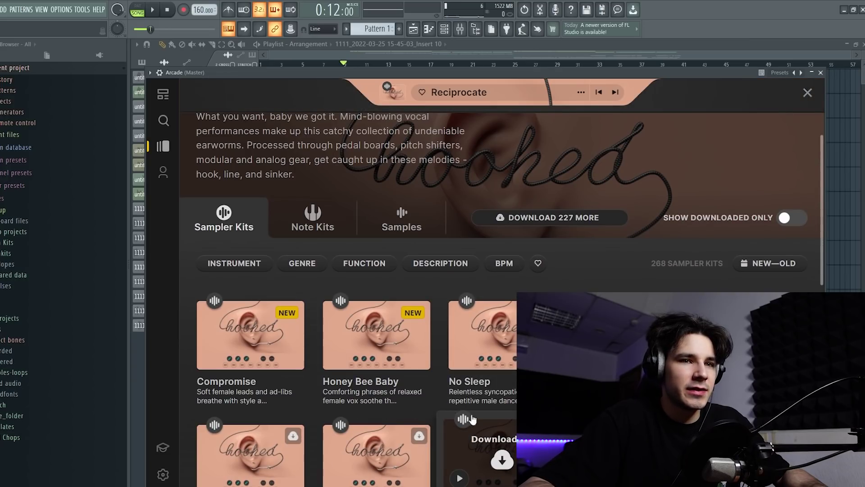
pyautogui.scroll(-2, 378, 342)
pyautogui.scroll(1, 271, 329)
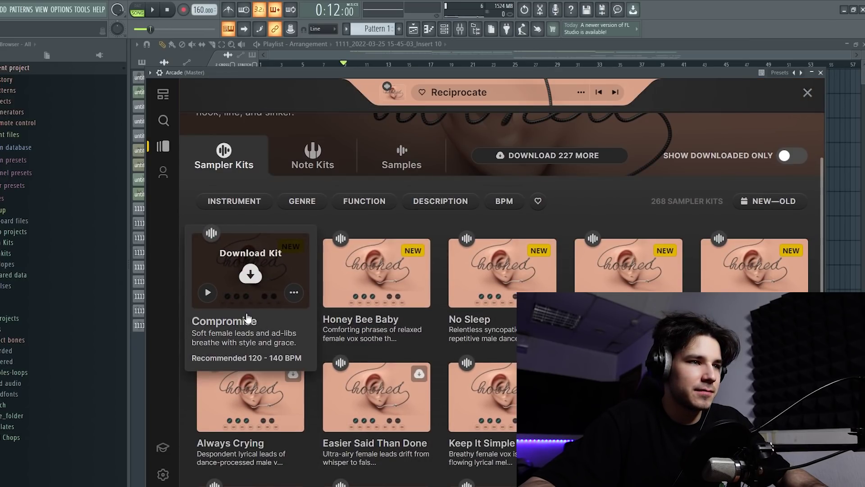
pyautogui.click(377, 272)
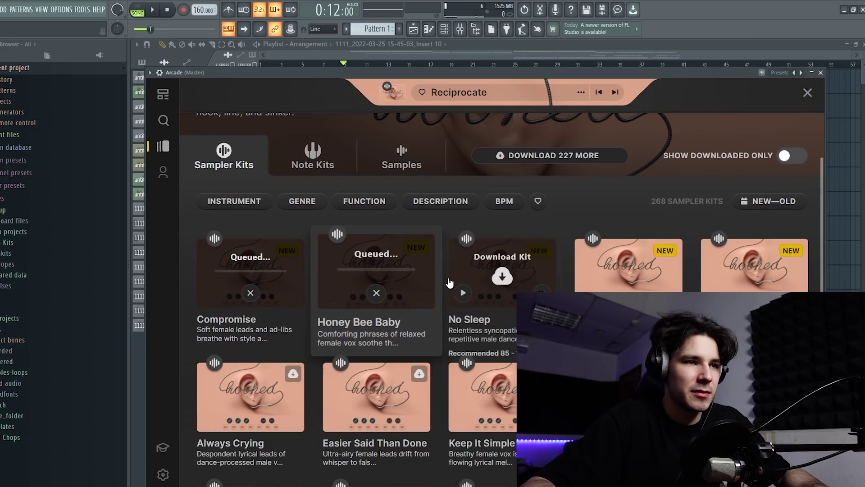
pyautogui.click(501, 271)
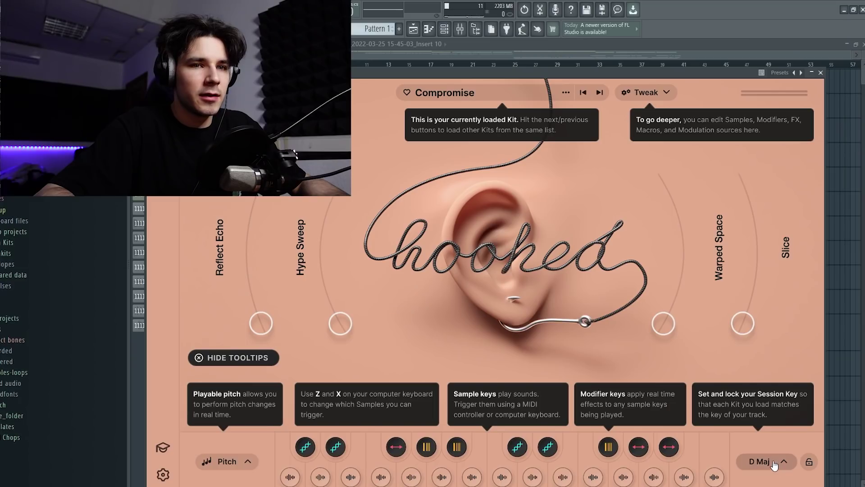
# Set the Compromise kit's session key to D# minor and lock it.
pyautogui.click(766, 461)
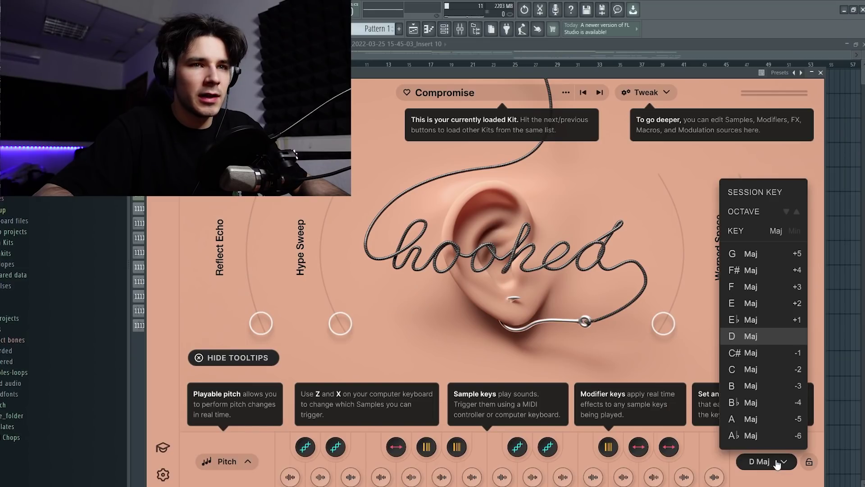
pyautogui.click(794, 230)
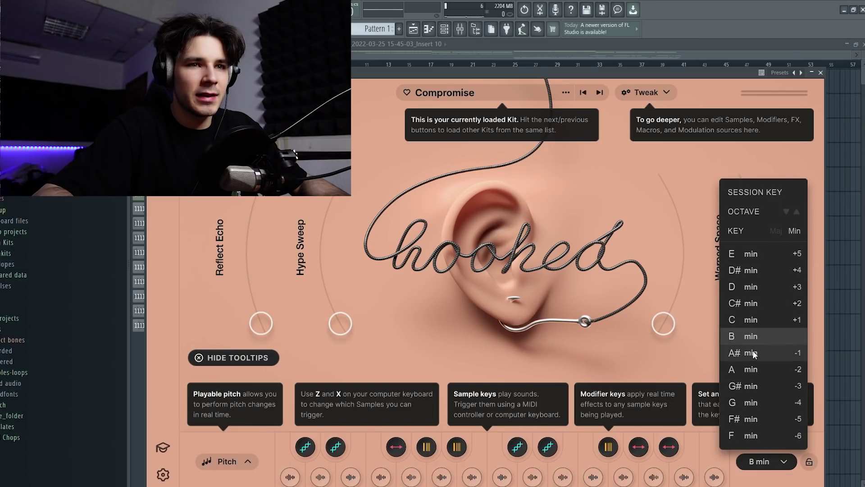
pyautogui.click(755, 270)
pyautogui.click(699, 277)
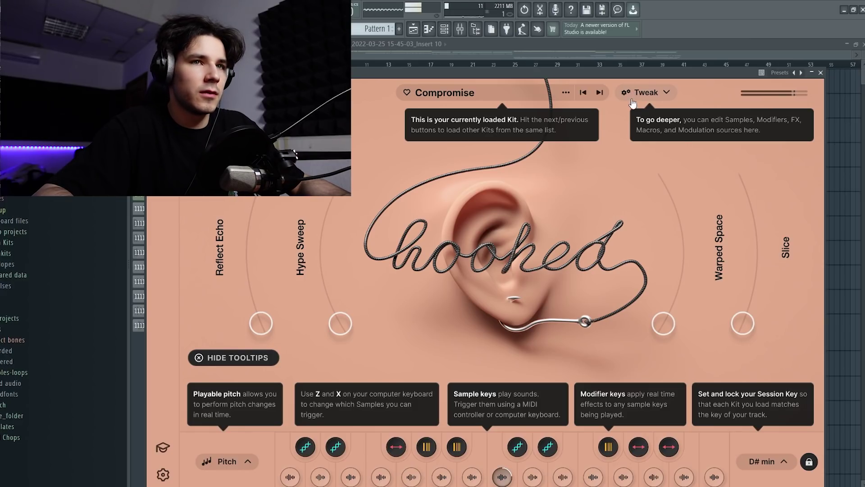
# Create a new pattern for Arcade, place a D4 note at bar 1 and play it back.
pyautogui.click(821, 73)
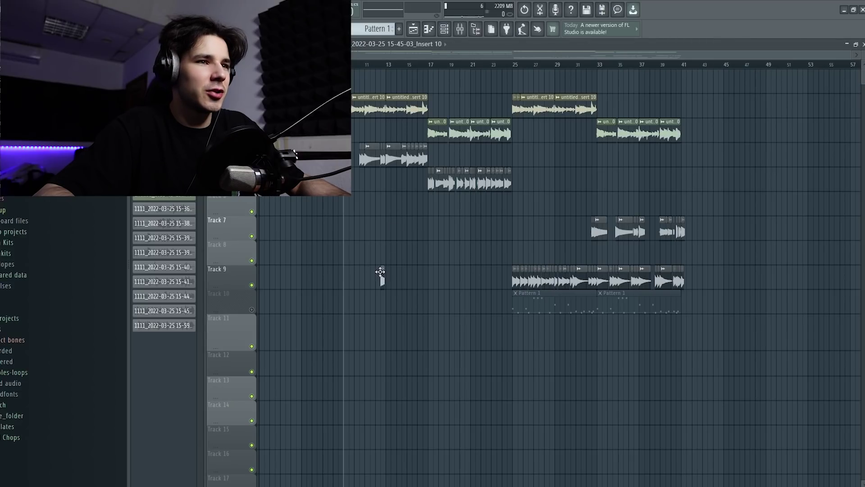
pyautogui.click(404, 31)
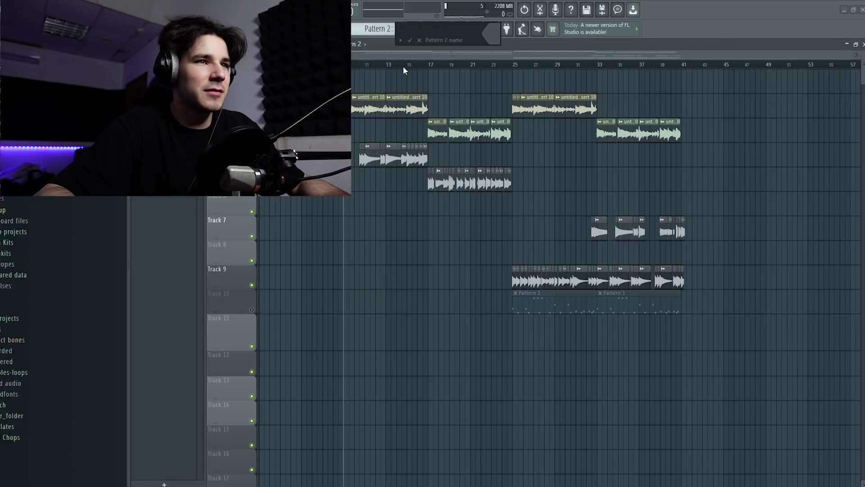
pyautogui.moveTo(160, 281); pyautogui.dragTo(158, 273)
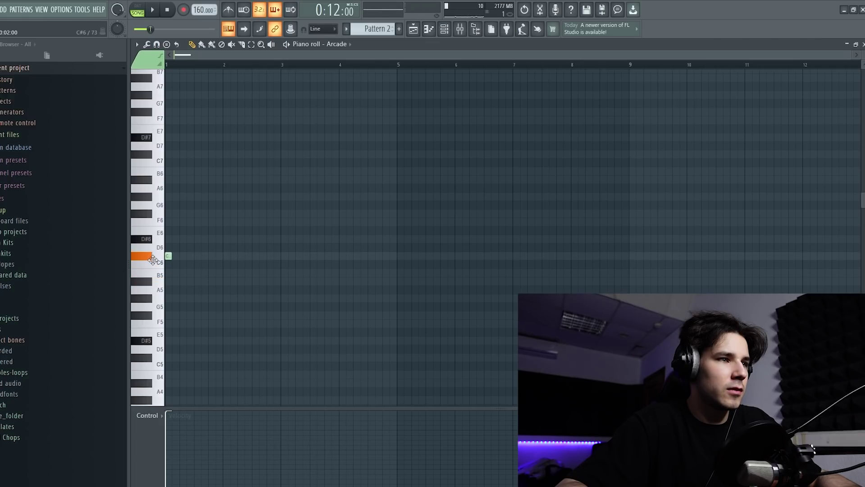
pyautogui.moveTo(183, 281); pyautogui.dragTo(183, 273)
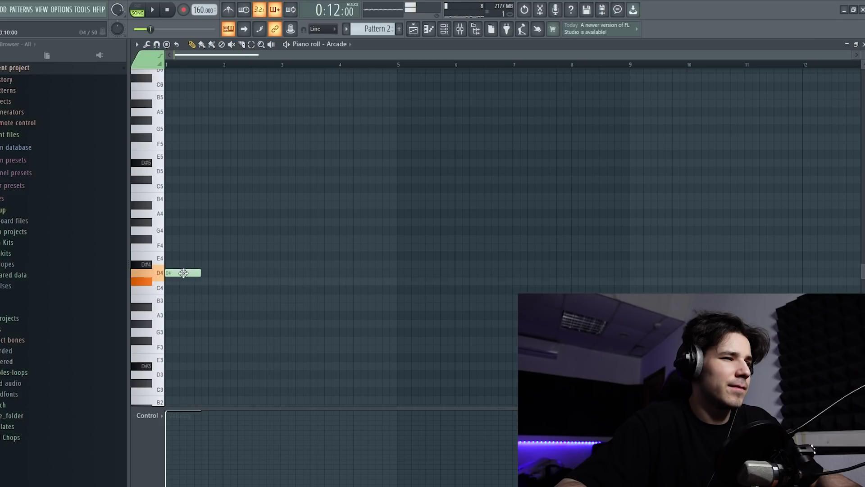
pyautogui.press('space')
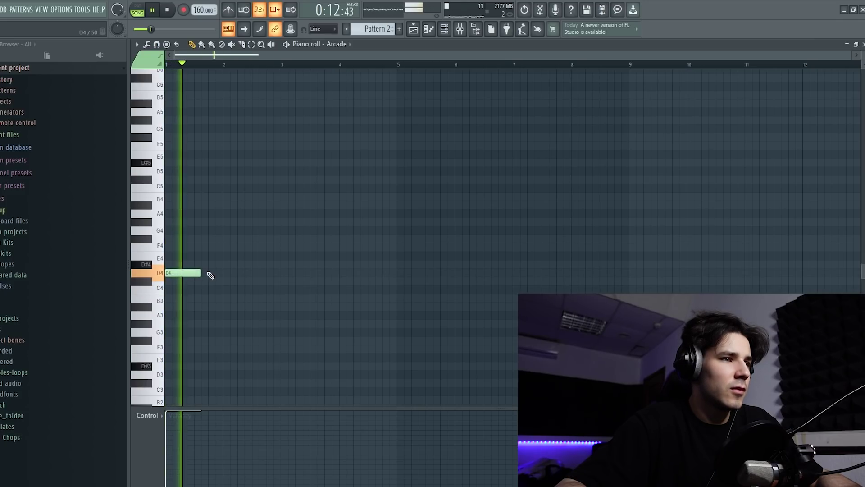
# Add an F4 note to the Arcade pattern and align it with the start of bar 2.
pyautogui.click(241, 247)
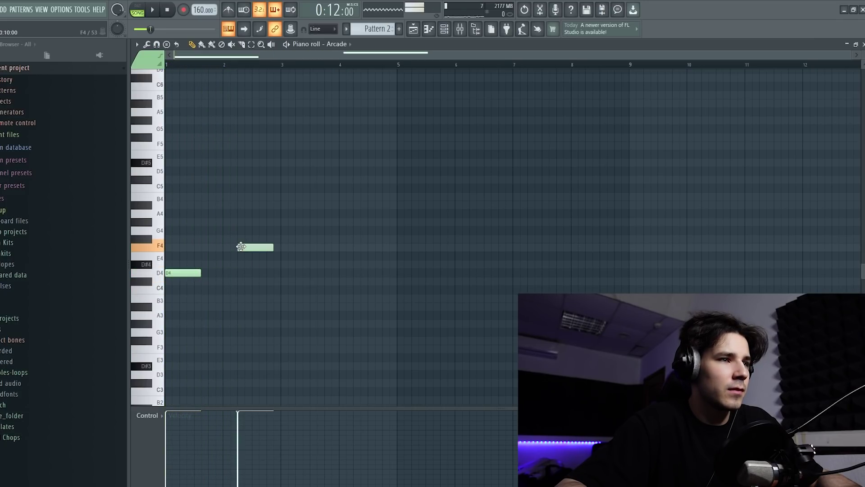
pyautogui.press('space')
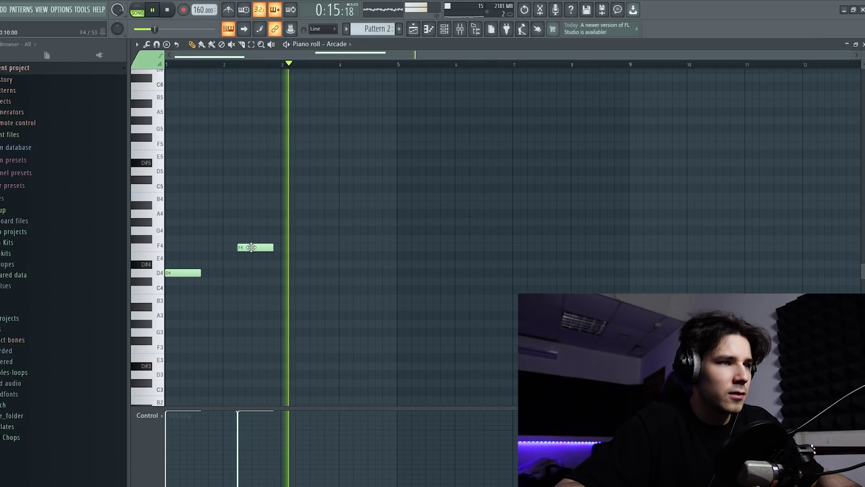
pyautogui.press('space')
pyautogui.moveTo(250, 247); pyautogui.dragTo(235, 248)
pyautogui.press('space')
# Extend the vocal melody with a D5 note at bar 3 and an A5 note in bar 4, then audition it.
pyautogui.click(271, 280)
pyautogui.rightClick(274, 281)
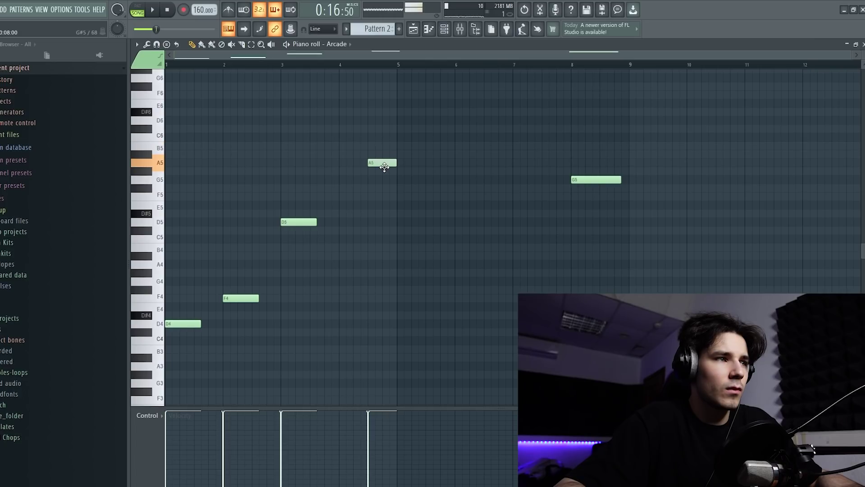
pyautogui.moveTo(387, 174); pyautogui.dragTo(386, 160)
pyautogui.press('space')
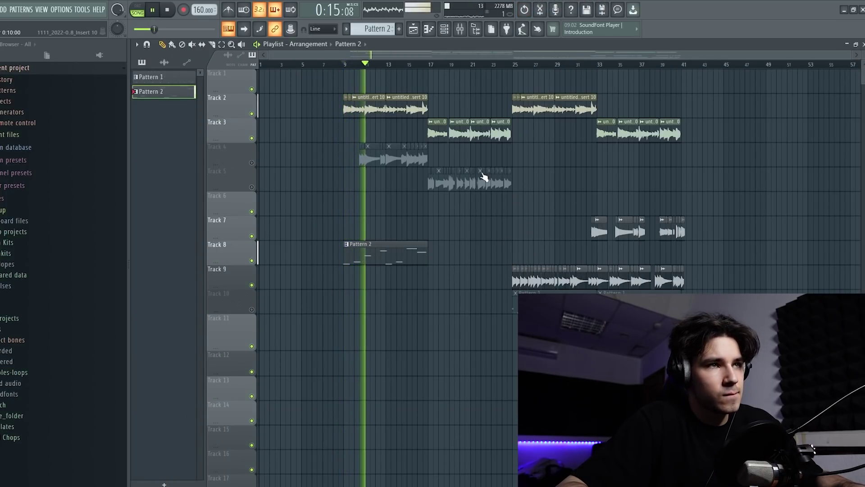
# Create Pattern 3 and place its clip on playlist Track 9 below the Pattern 2 clip.
pyautogui.click(399, 29)
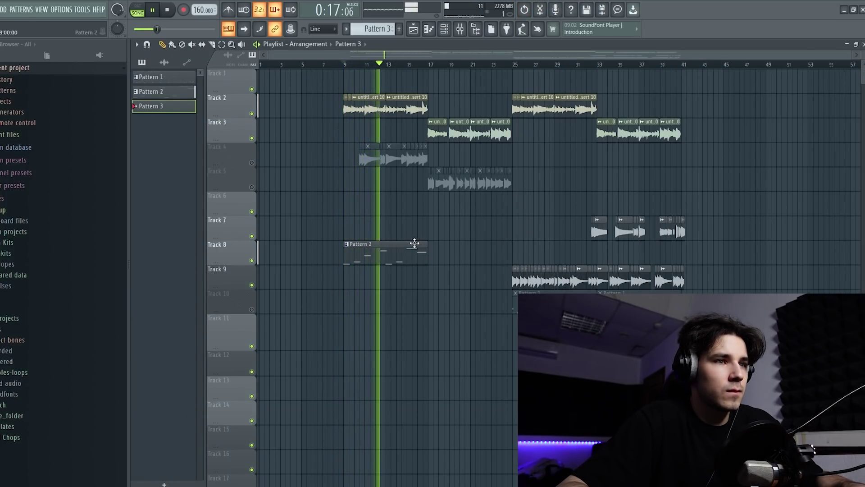
pyautogui.click(346, 284)
pyautogui.press('space')
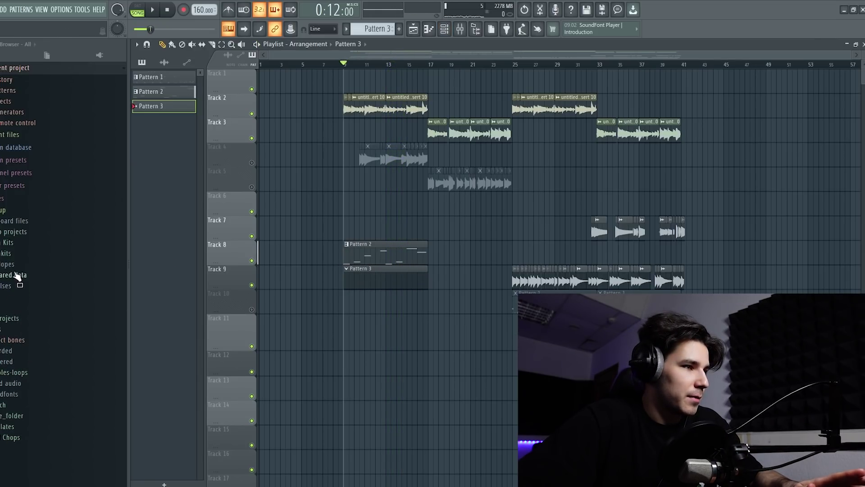
# Add the [SB] Bass - Smokerose (C) sample from Scori Drumkit v.2 as a new channel.
pyautogui.click(18, 253)
pyautogui.click(23, 264)
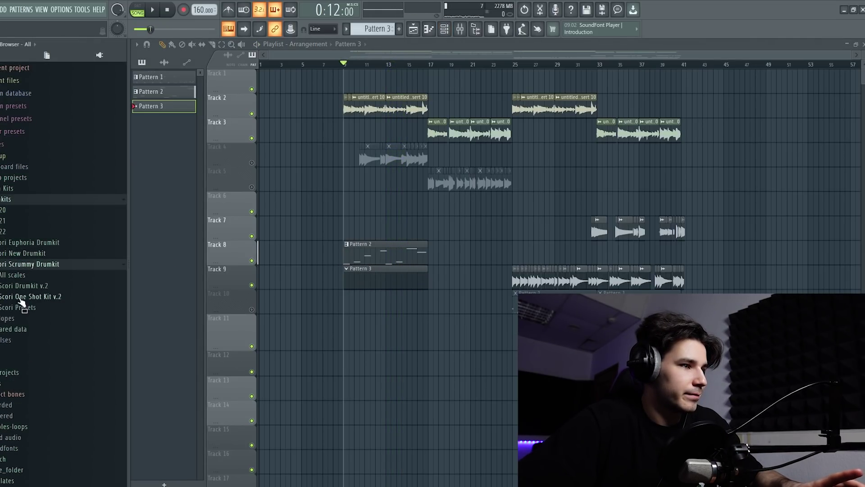
pyautogui.click(29, 286)
pyautogui.click(13, 307)
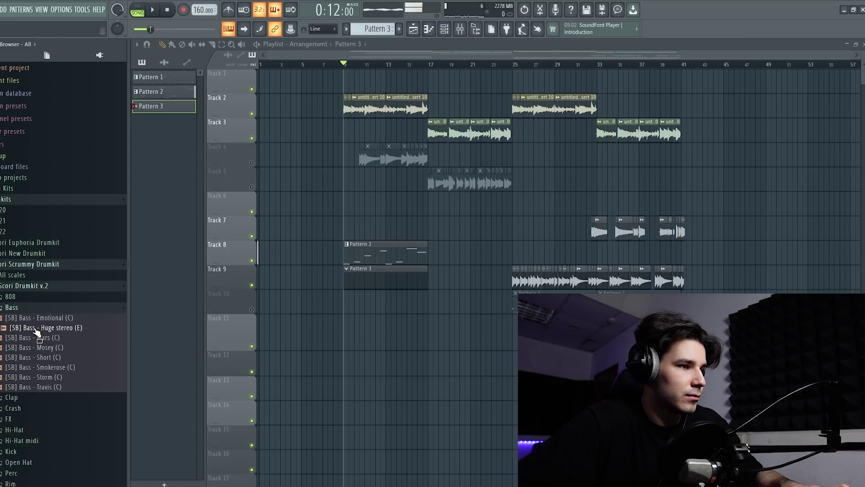
pyautogui.click(444, 29)
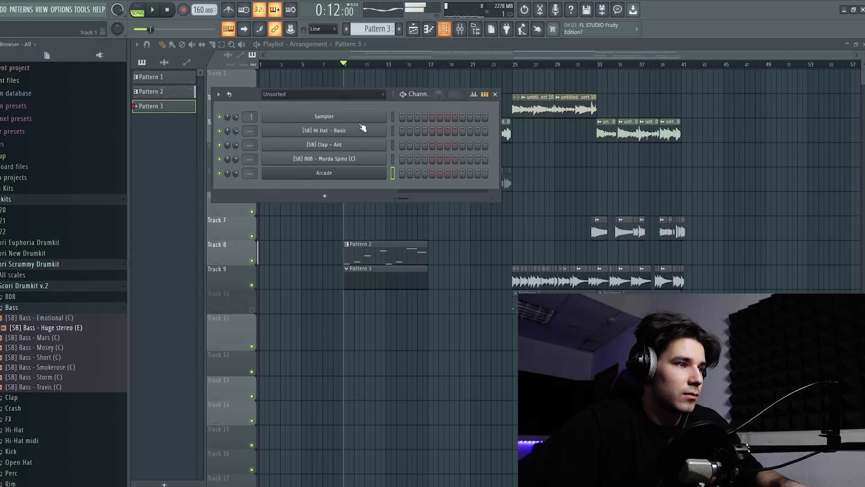
pyautogui.click(57, 319)
pyautogui.moveTo(58, 367); pyautogui.dragTo(350, 187)
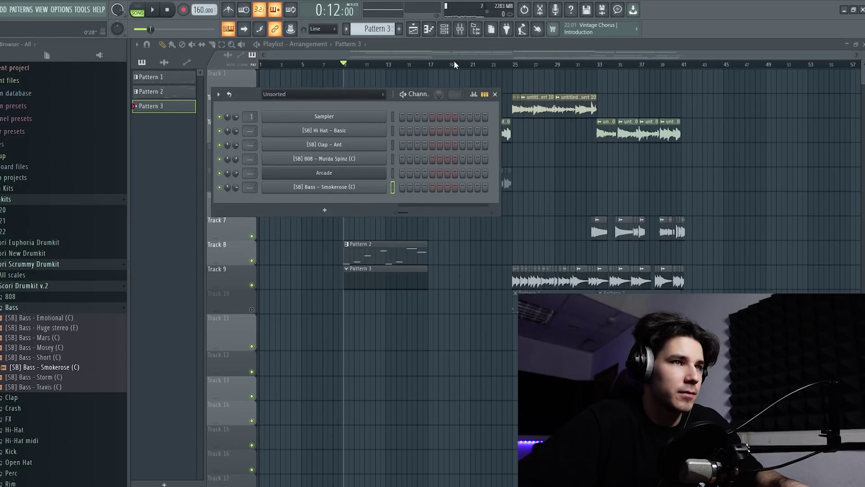
# Write a bass line of two-bar notes D#5, B4, F#5 and C#5 in Pattern 3 and play it with the arrangement.
pyautogui.click(435, 29)
pyautogui.click(175, 212)
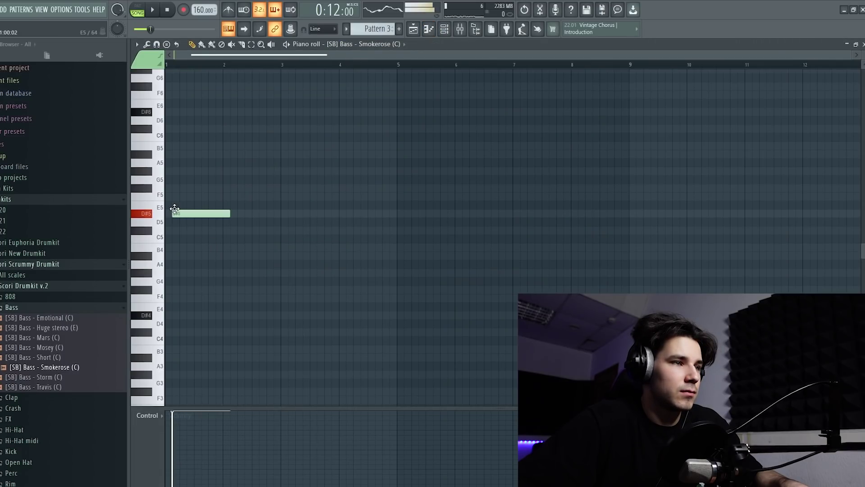
pyautogui.press('space')
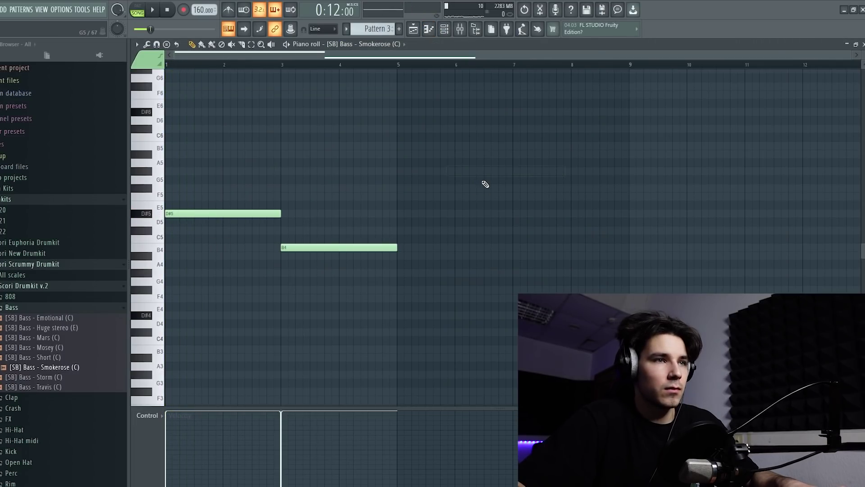
pyautogui.click(397, 188)
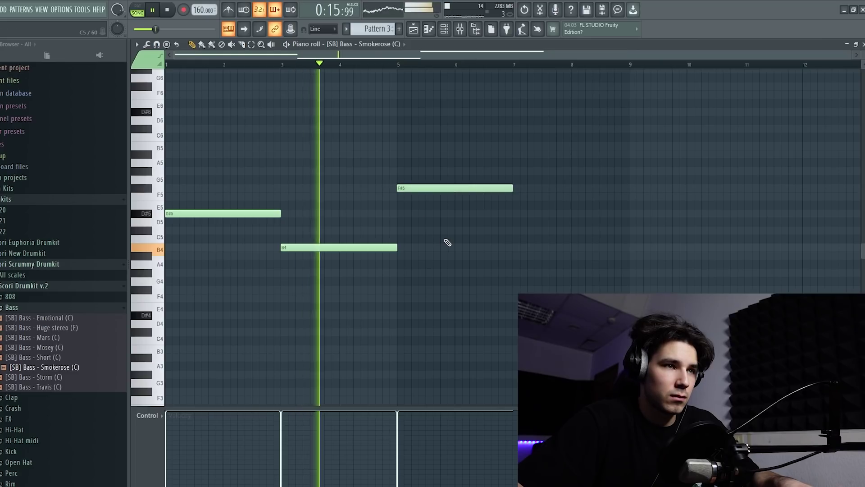
pyautogui.click(551, 230)
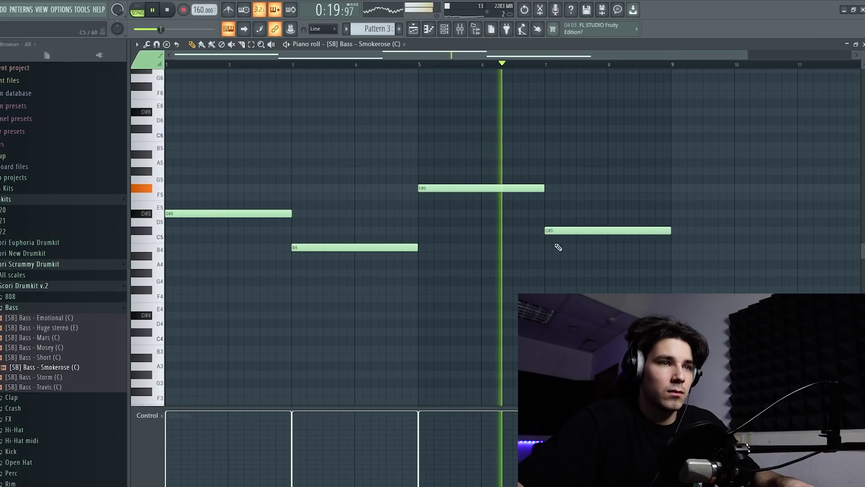
pyautogui.click(573, 281)
pyautogui.rightClick(574, 282)
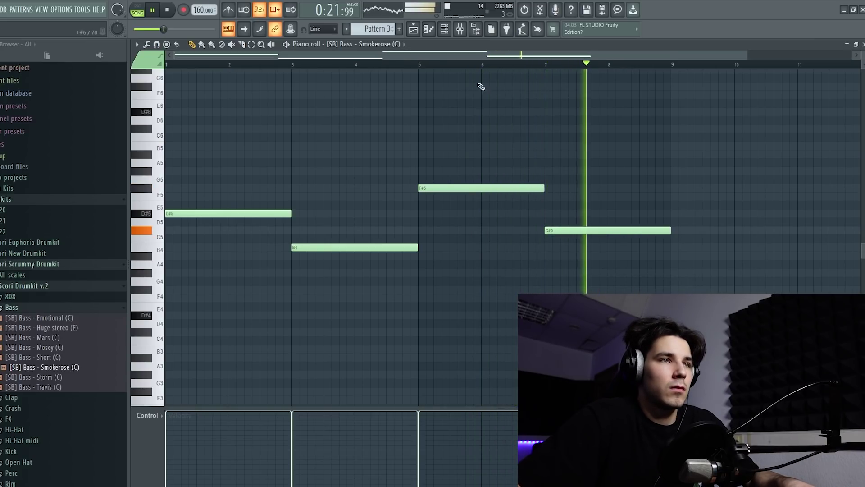
pyautogui.click(419, 27)
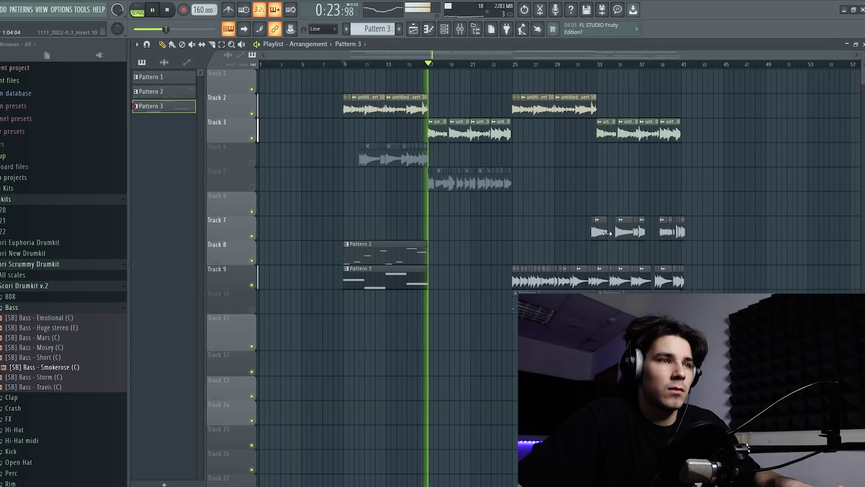
pyautogui.press('space')
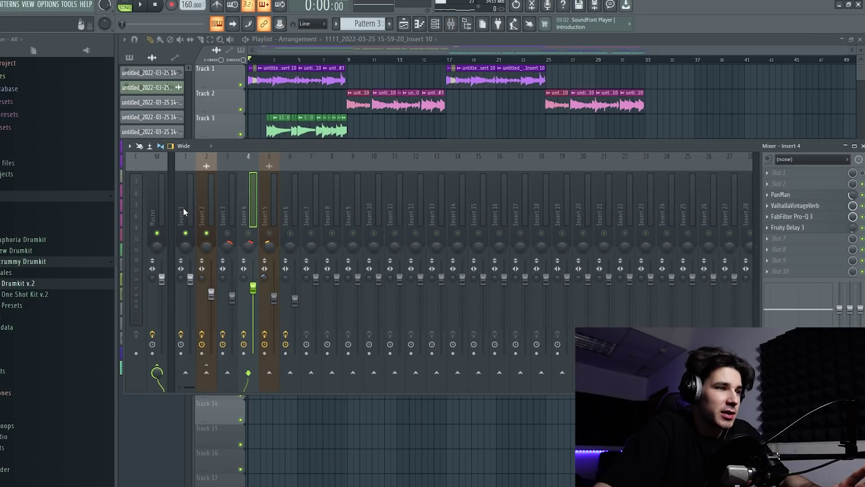
# Examine the Pro-Q 3 and API-2500 Stereo settings on mixer Insert 1 and listen with Insert 2 muted.
pyautogui.click(185, 212)
pyautogui.click(818, 185)
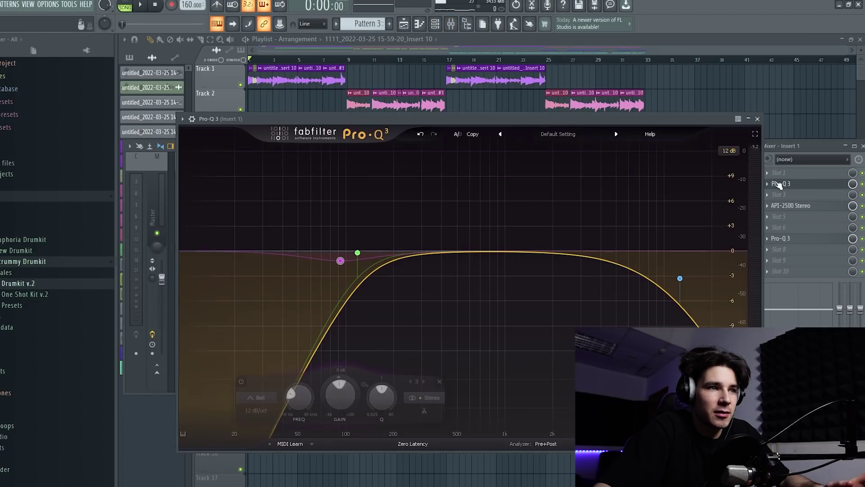
pyautogui.click(757, 119)
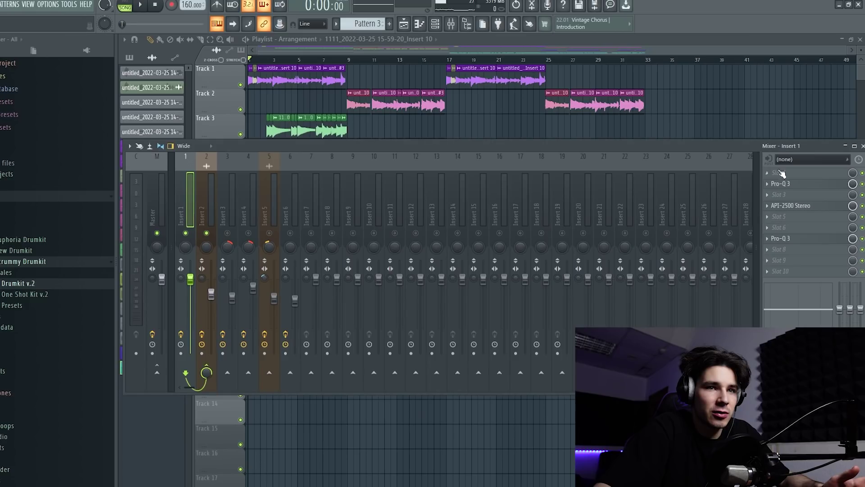
pyautogui.click(798, 208)
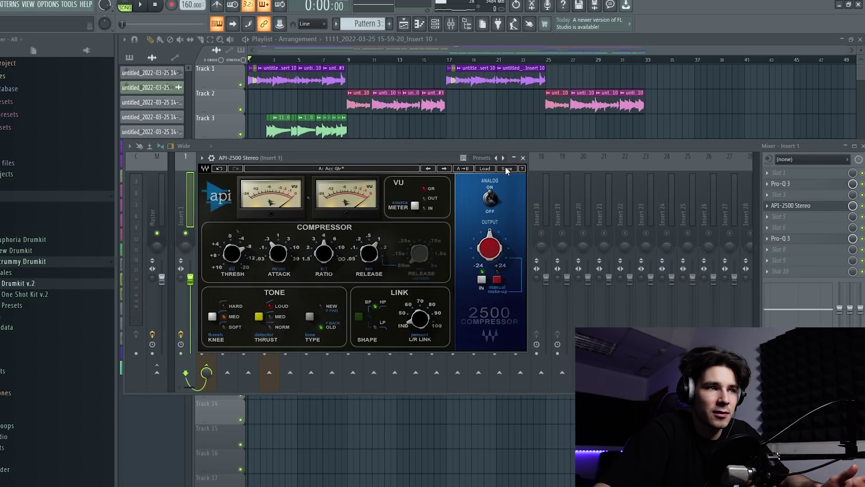
pyautogui.click(524, 158)
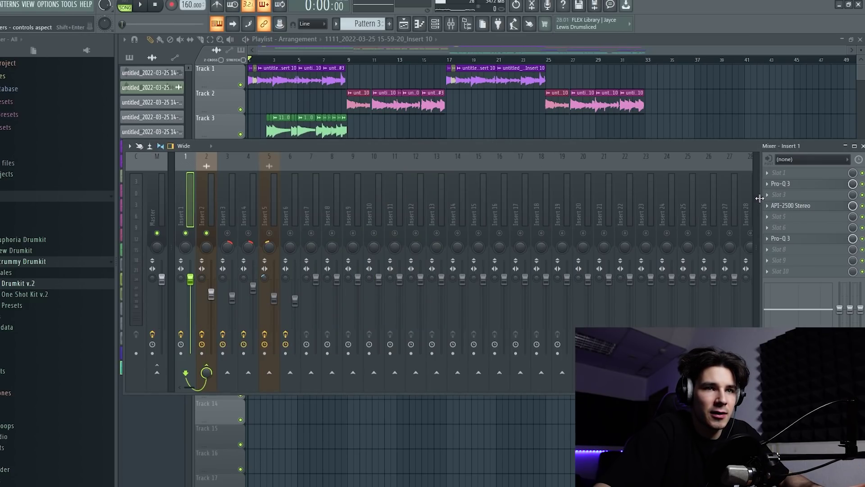
pyautogui.click(804, 207)
pyautogui.click(523, 157)
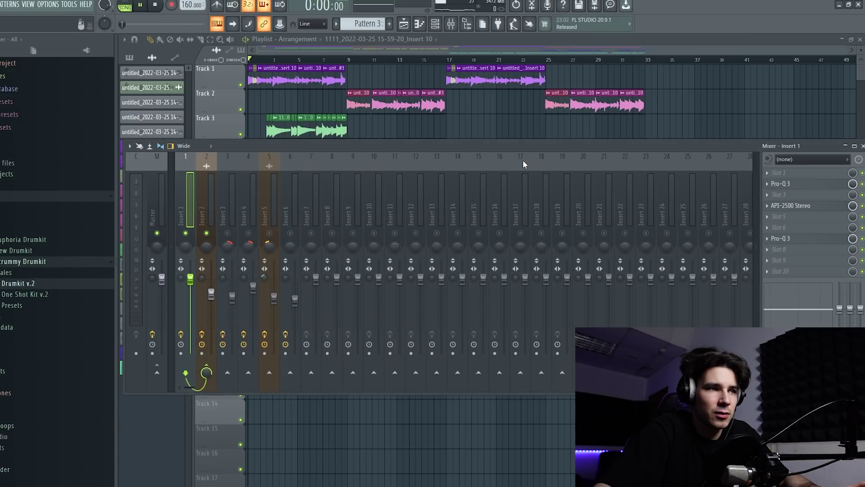
pyautogui.press('space')
pyautogui.click(206, 233)
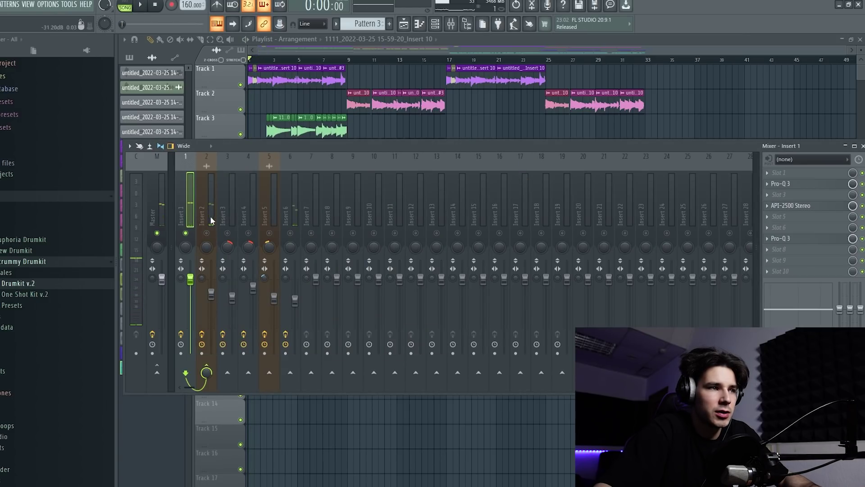
# Examine the Fruity parametric EQ 2 and RC-20 Retro Color on mixer Insert 2 and listen to the processed sound.
pyautogui.click(205, 222)
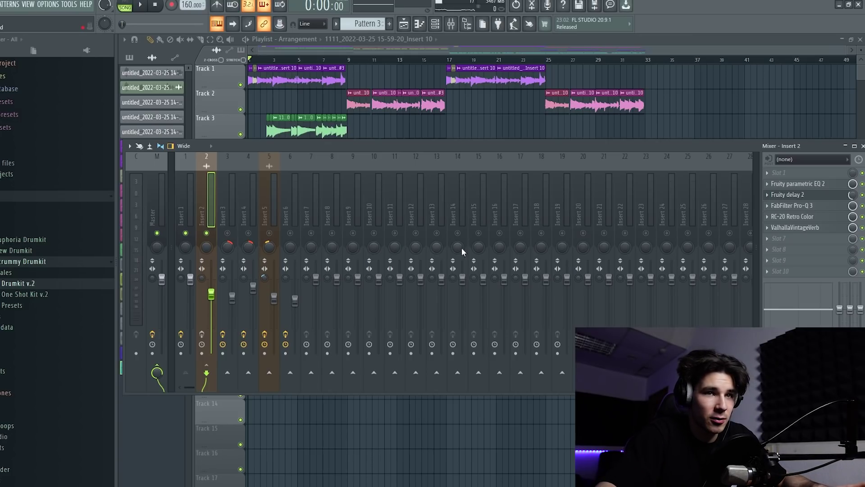
pyautogui.press('space')
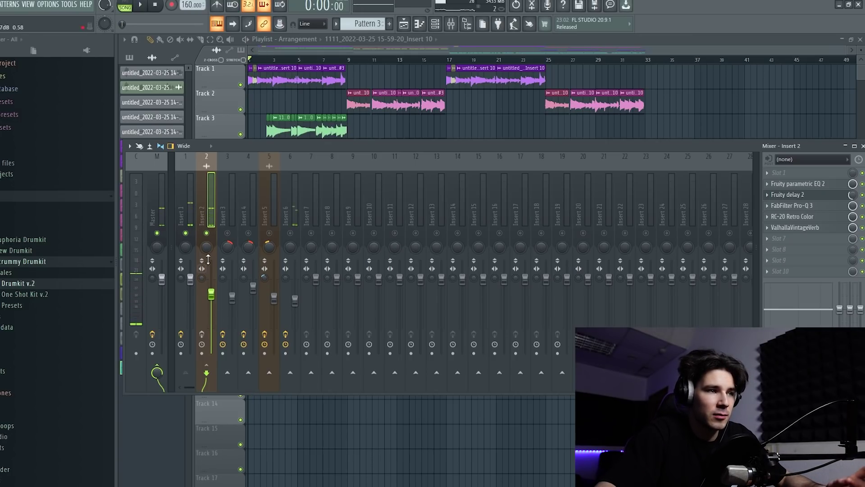
pyautogui.click(796, 186)
pyautogui.click(859, 39)
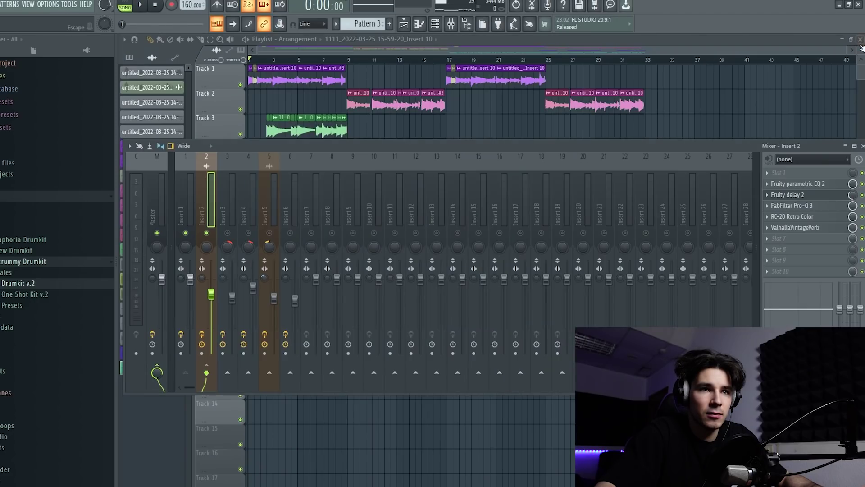
pyautogui.click(800, 217)
pyautogui.click(513, 96)
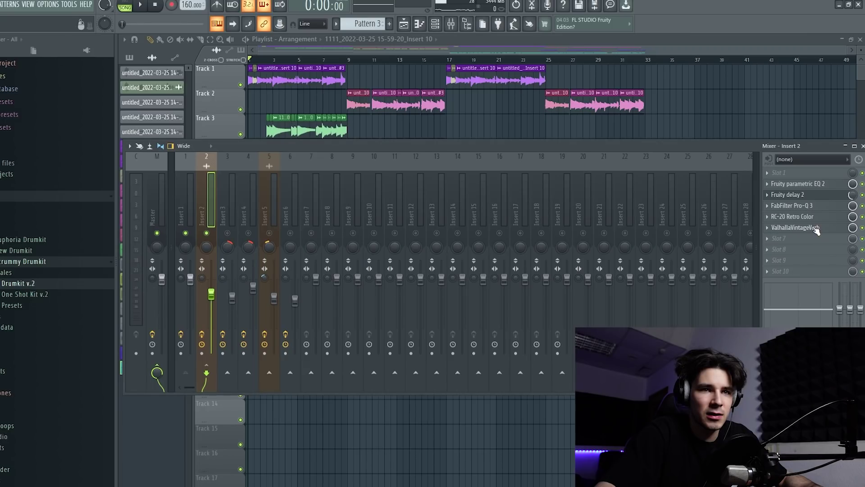
pyautogui.press('space')
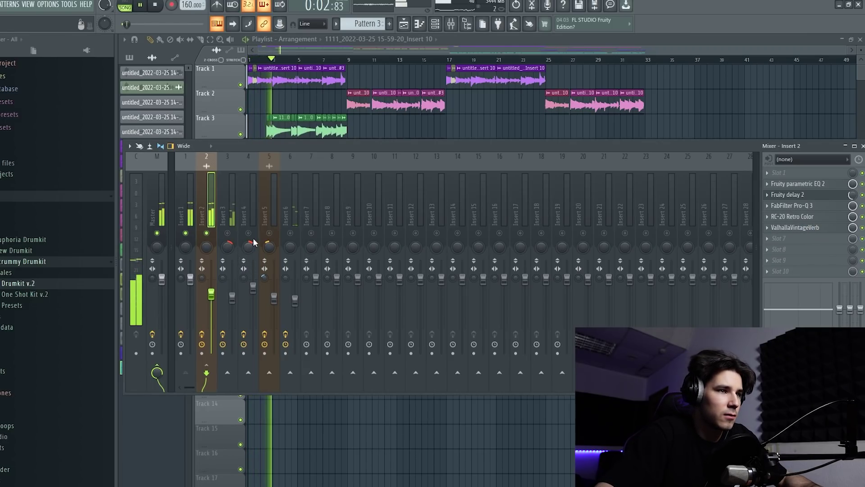
pyautogui.press('space')
# Select mixer Insert 3 to check its effects chain and play the arrangement with it enabled.
pyautogui.click(229, 223)
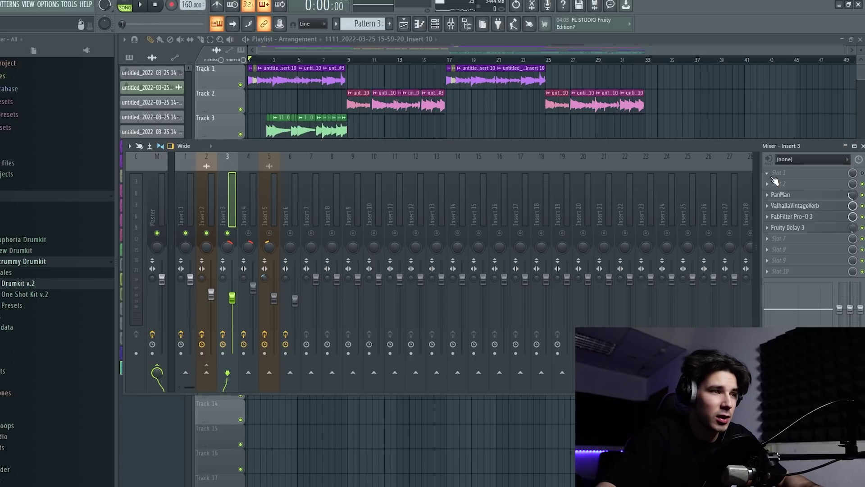
pyautogui.press('space')
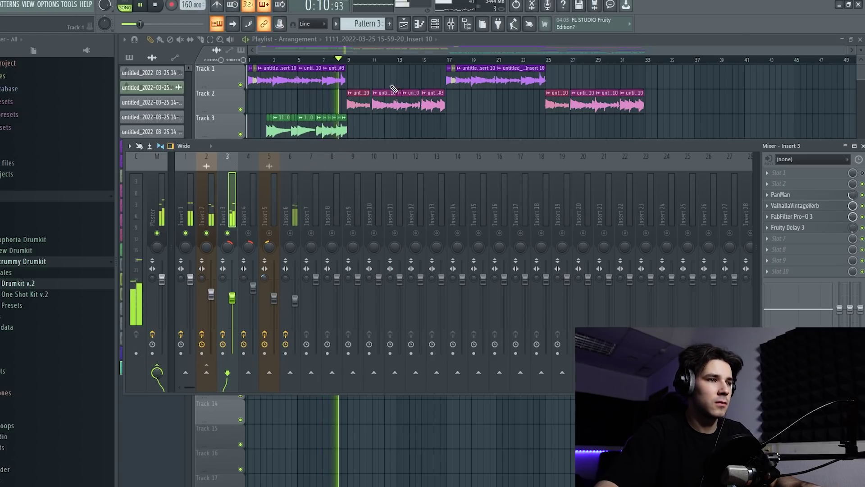
# Enable mixer Insert 4, play it with the arrangement and check its chain of PanMan, ValhallaVintageVerb, FabFilter Pro-Q 3 and Fruity Delay 3.
pyautogui.click(249, 234)
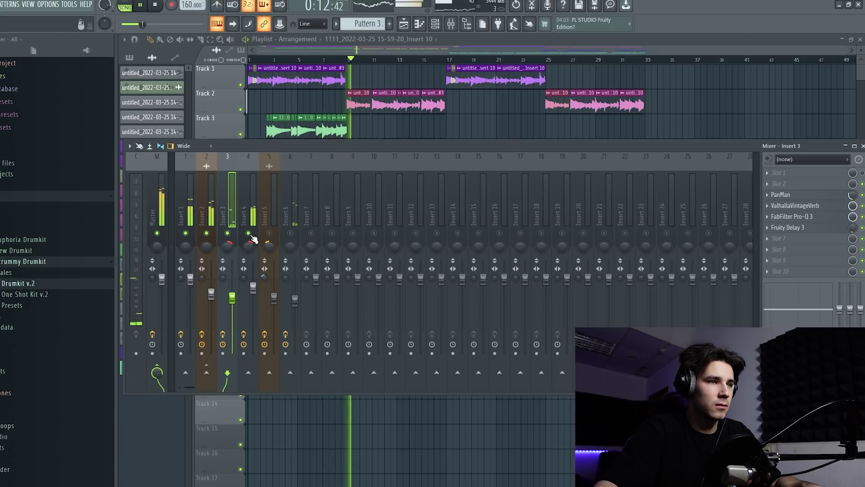
pyautogui.click(435, 131)
pyautogui.press('space')
pyautogui.scroll(3, 350, 82)
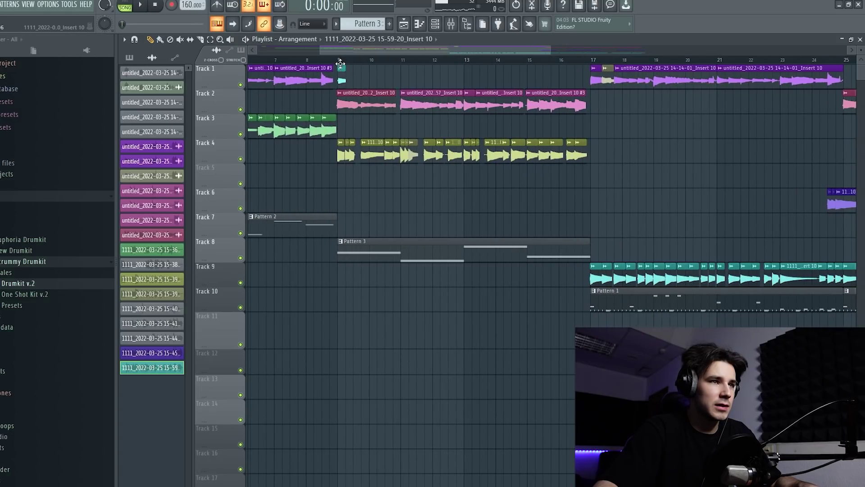
pyautogui.click(451, 26)
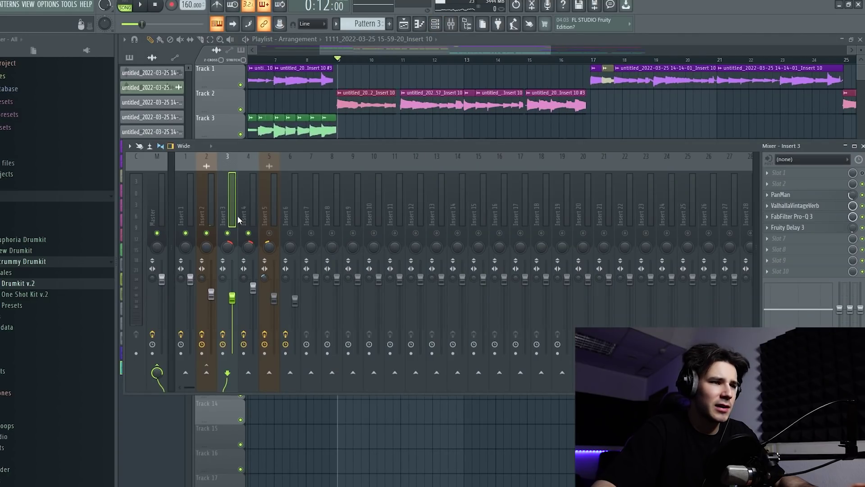
pyautogui.click(262, 215)
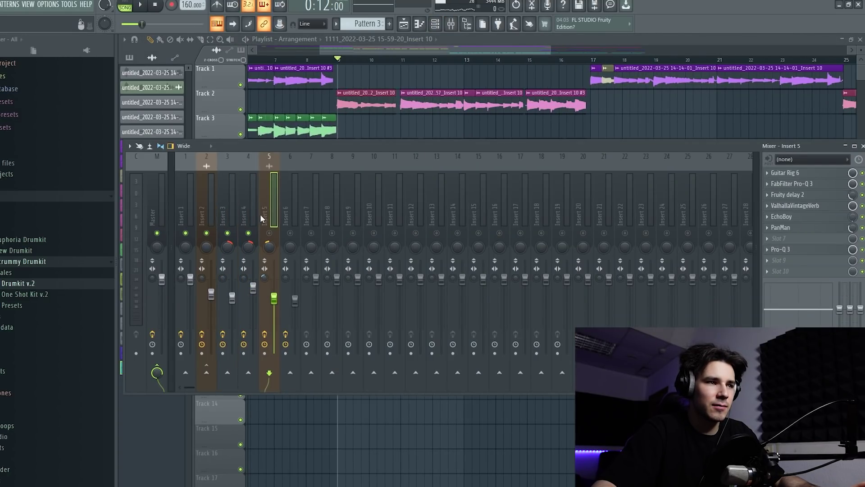
pyautogui.click(256, 216)
pyautogui.click(454, 127)
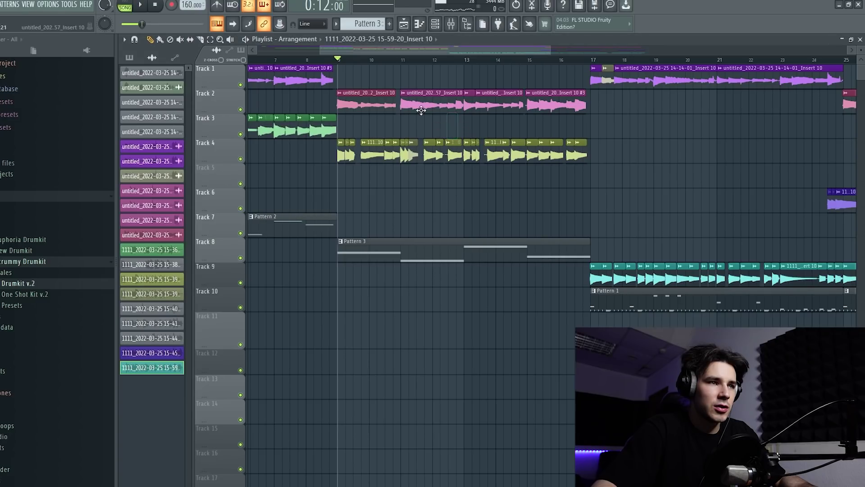
# Mute playlist Track 8 and play the arrangement from bar 9 without its bass pattern.
pyautogui.click(241, 258)
pyautogui.press('space')
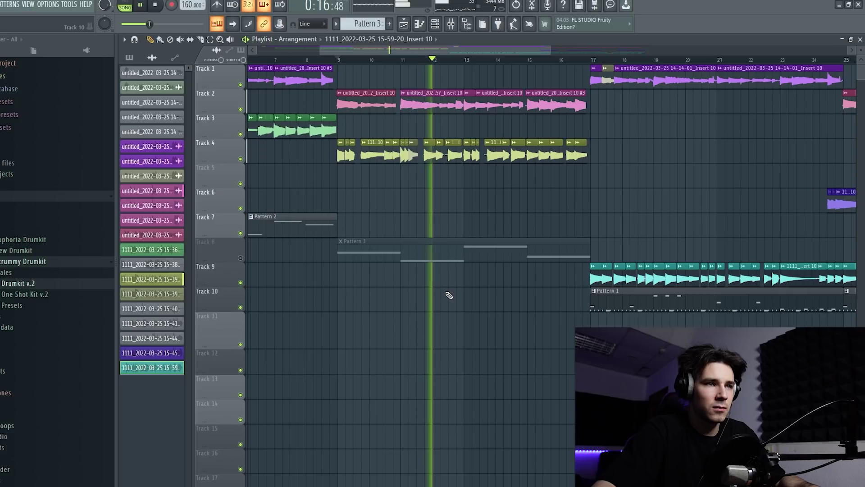
pyautogui.scroll(-3, 473, 298)
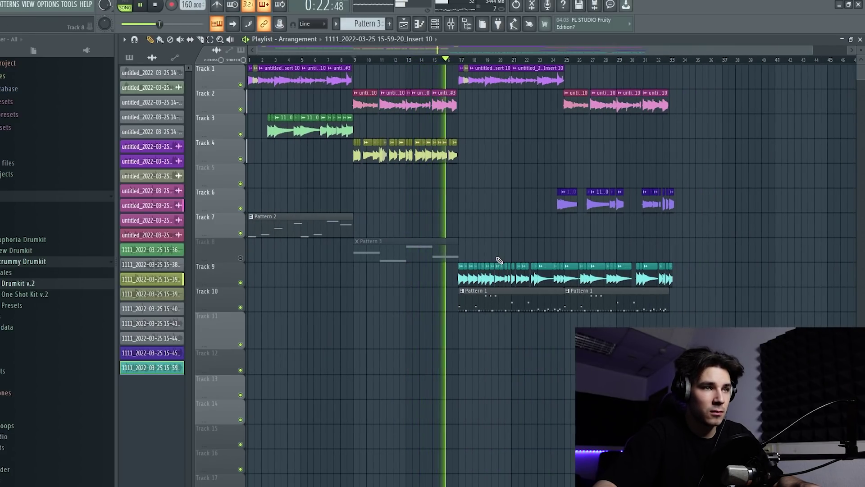
pyautogui.scroll(3, 508, 251)
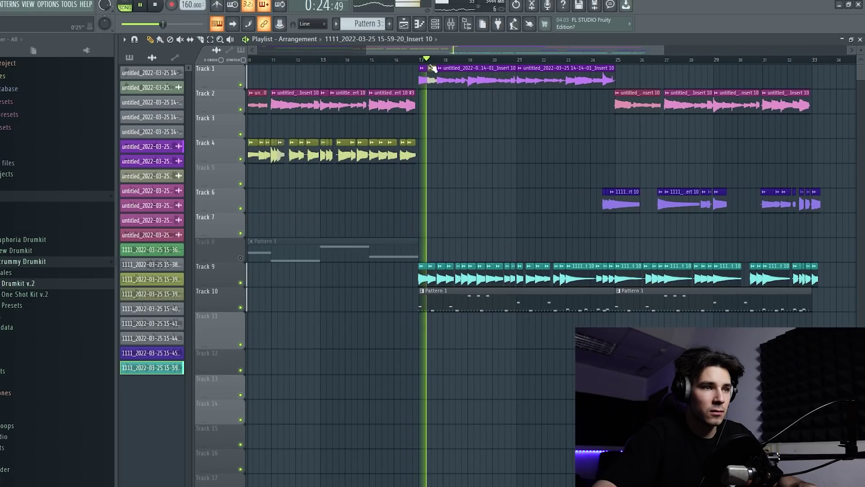
pyautogui.press('space')
# Mute playlist Track 10, enable mixer Insert 5 and display its effects chain.
pyautogui.click(239, 307)
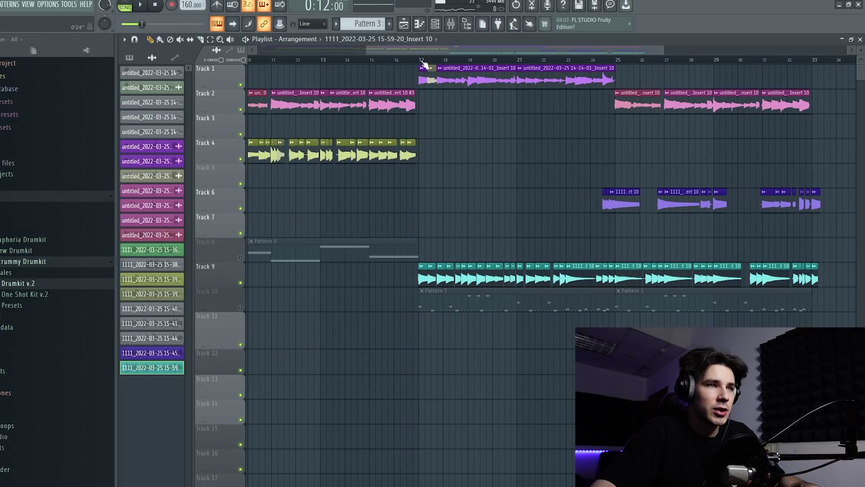
pyautogui.press('F9')
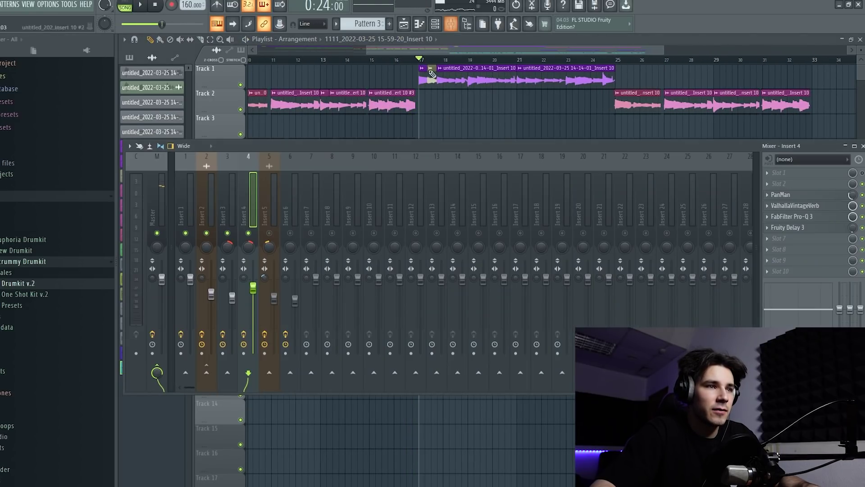
pyautogui.click(274, 223)
pyautogui.press('F9')
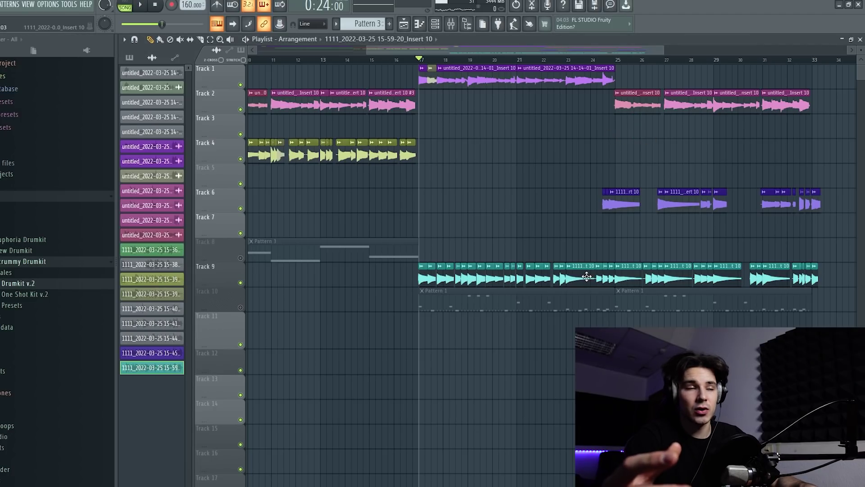
pyautogui.click(451, 26)
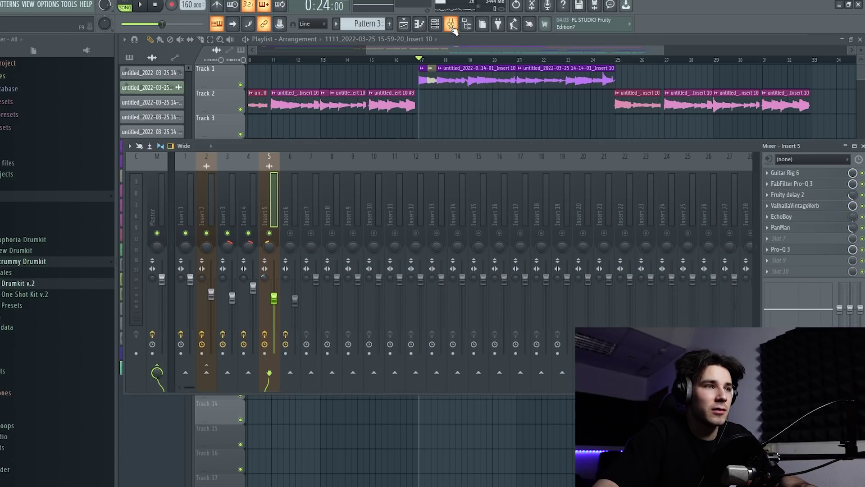
# Examine Guitar Rig 6 with the Sultans of Pop preset on mixer Insert 5 and compare the sound with other inserts muted and enabled.
pyautogui.click(805, 174)
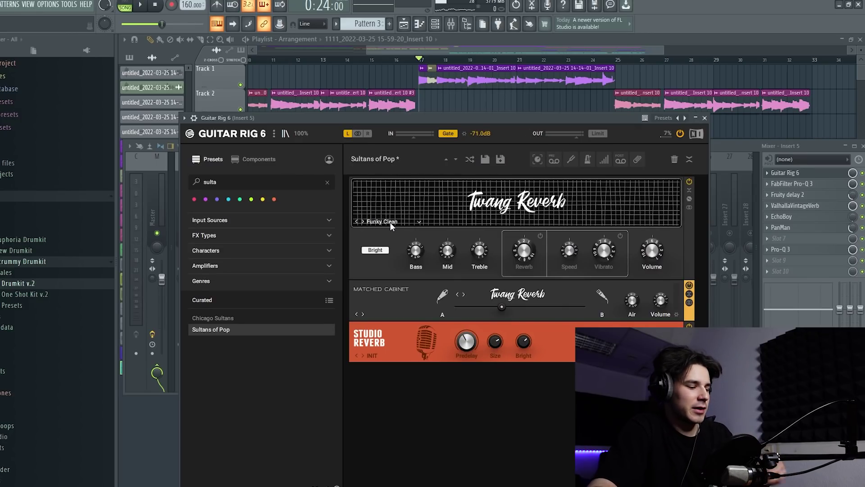
pyautogui.click(705, 118)
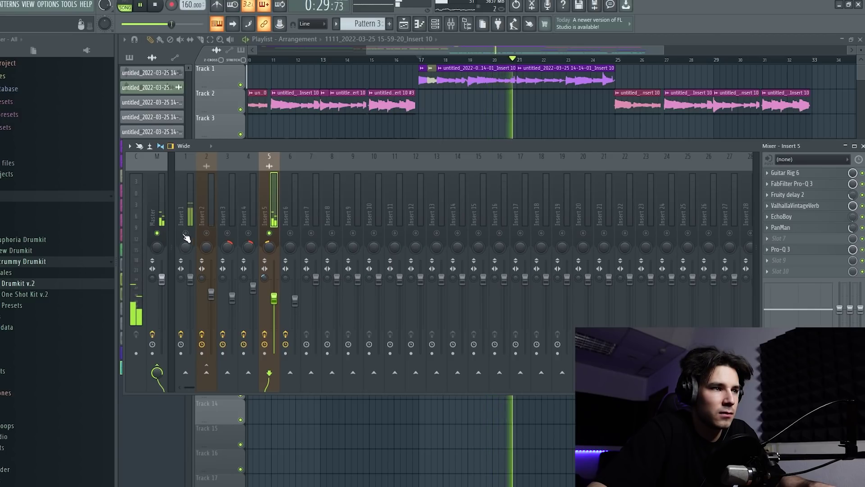
pyautogui.press('space')
pyautogui.press('space')
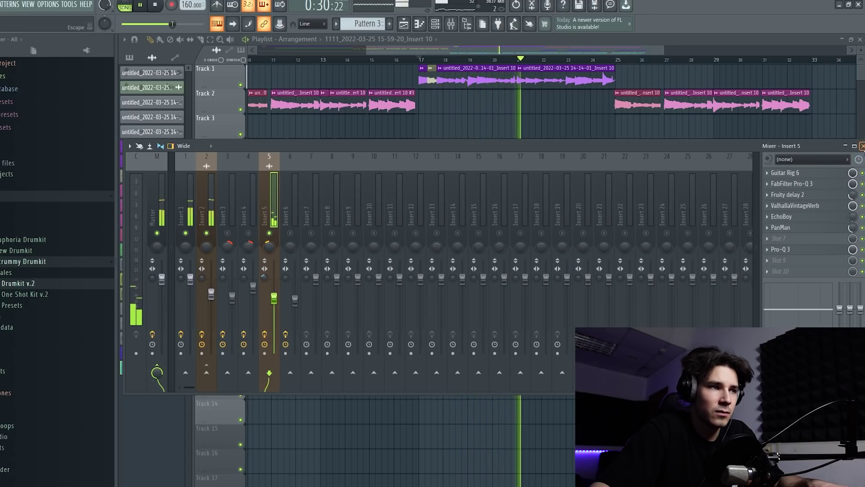
pyautogui.click(862, 146)
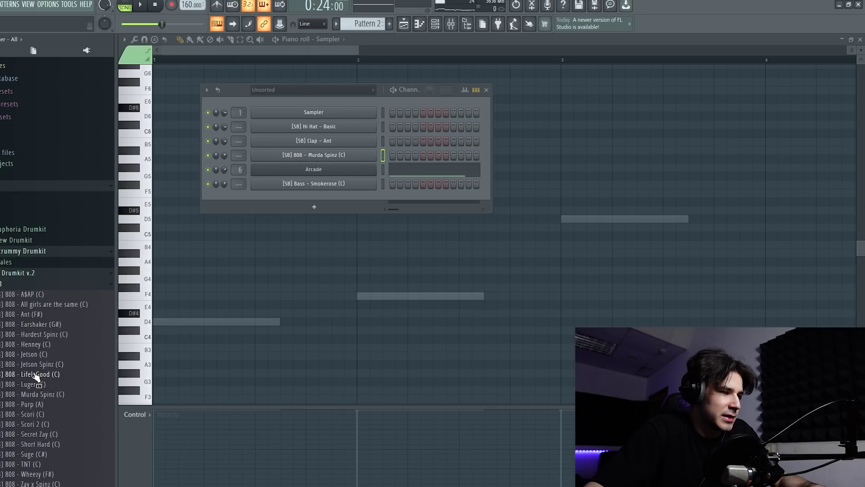
# Replace the sample in the 808 - Murda Spinz channel with 808 - TNT (C) and play it.
pyautogui.scroll(-5, 36, 364)
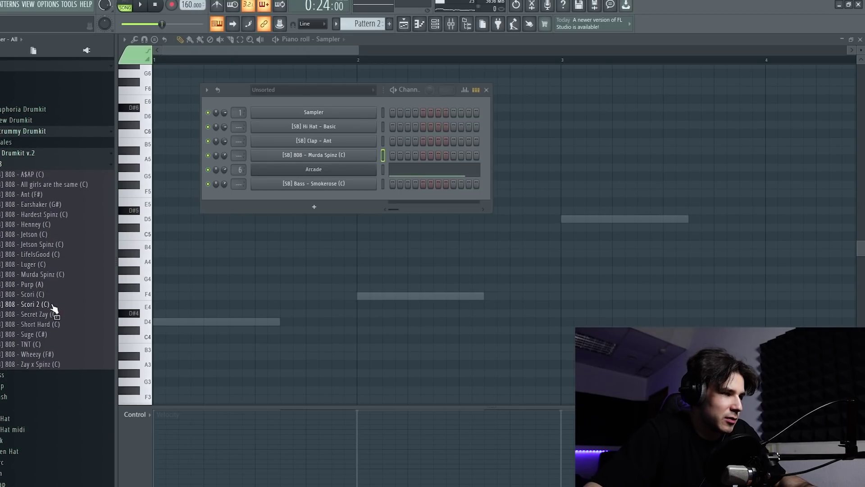
pyautogui.scroll(3, 50, 351)
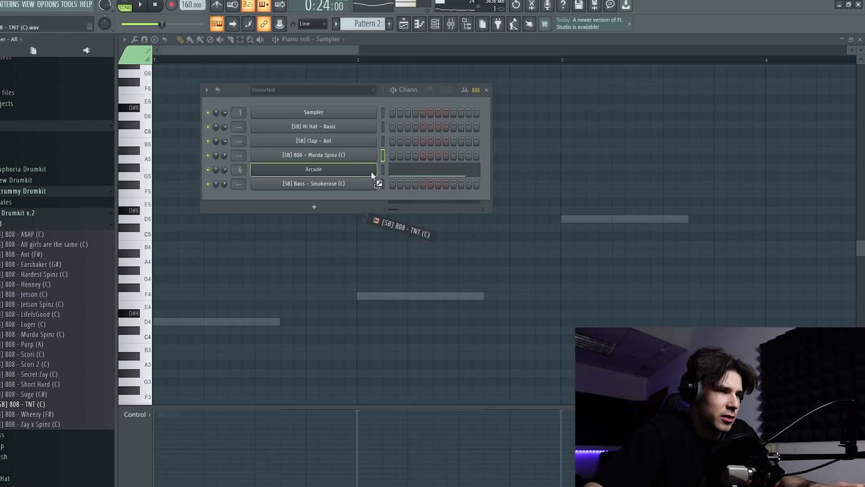
pyautogui.moveTo(333, 154); pyautogui.dragTo(334, 155)
pyautogui.press('space')
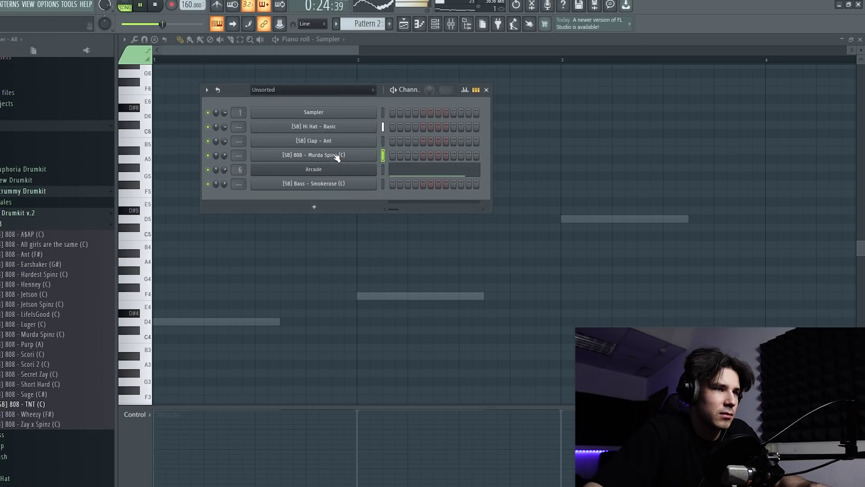
# Adjust the volume of the 808 channel in its sampler settings.
pyautogui.click(365, 156)
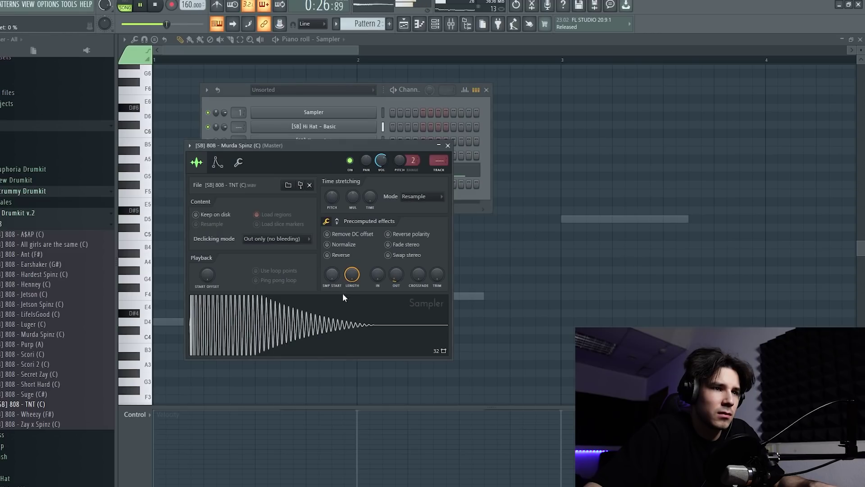
pyautogui.rightClick(384, 161)
pyautogui.click(398, 166)
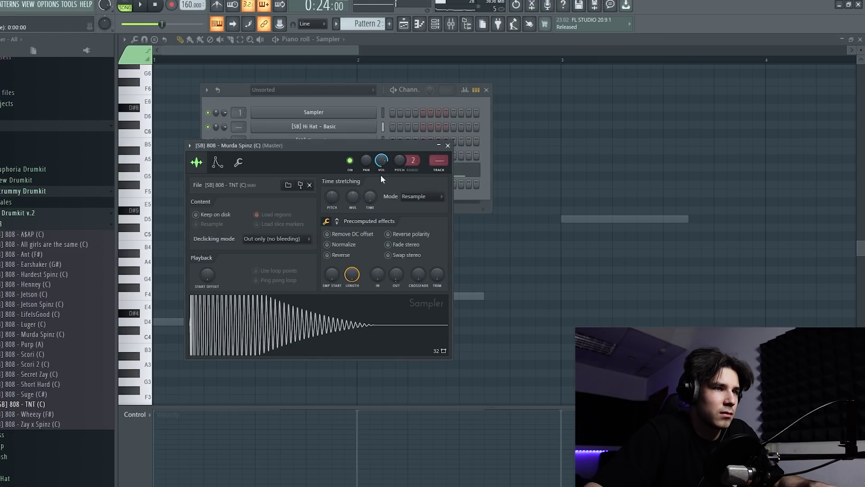
pyautogui.click(447, 145)
# Check the piano roll of Pattern 2 and its channel list during playback.
pyautogui.click(562, 175)
pyautogui.rightClick(568, 177)
pyautogui.scroll(-5, 581, 190)
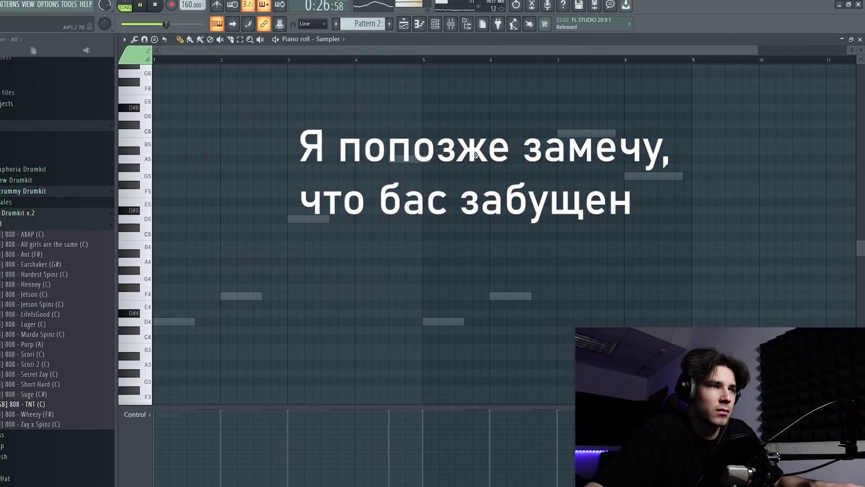
pyautogui.click(334, 40)
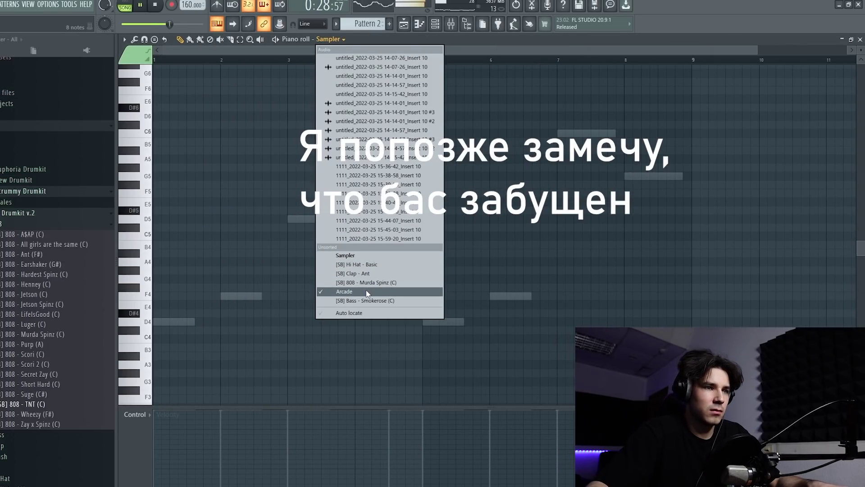
pyautogui.click(504, 106)
pyautogui.click(404, 24)
pyautogui.press('space')
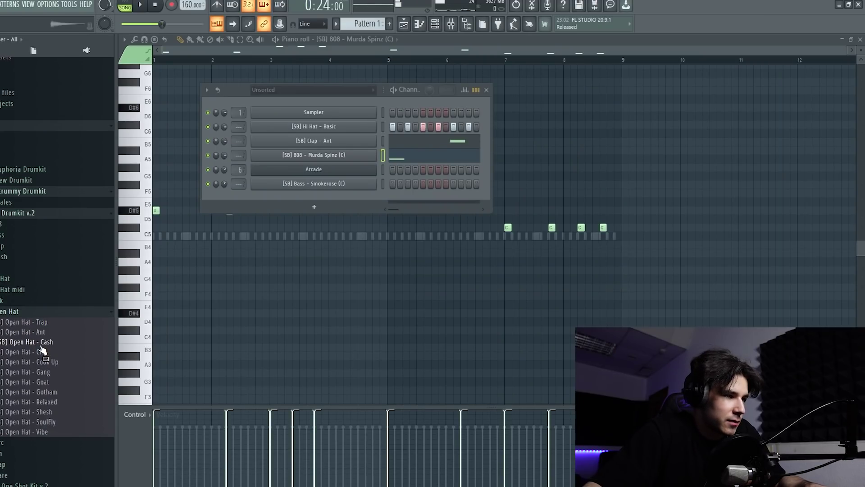
# Add Open Hat - Cash as a new channel in Pattern 1 with a hit on its first step and play it.
pyautogui.moveTo(343, 163); pyautogui.dragTo(346, 165)
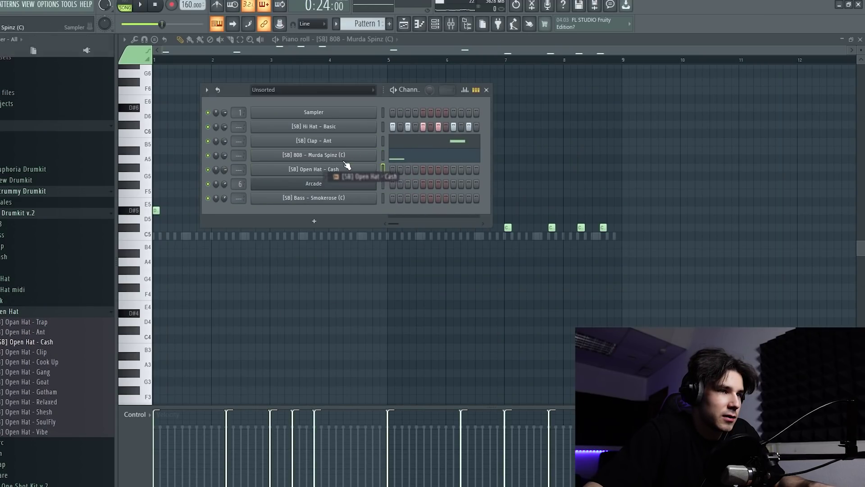
pyautogui.click(392, 169)
pyautogui.press('space')
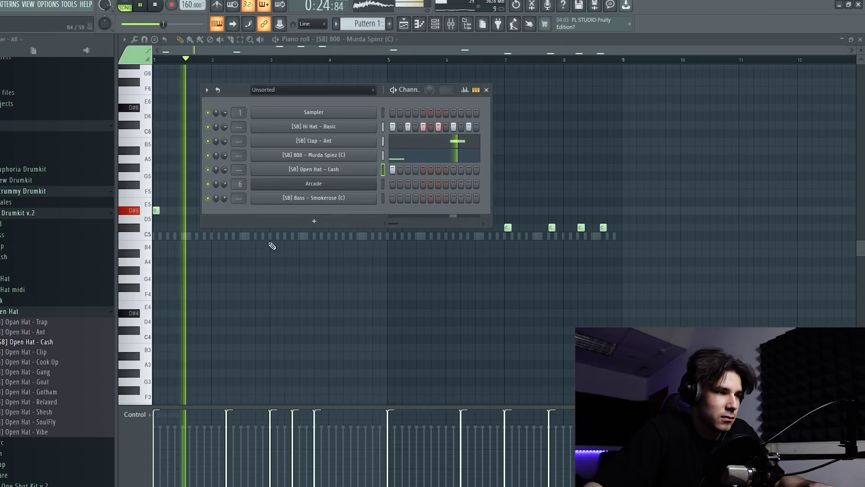
# Add a RAZ Kick 1 [ Rack ] channel, load Clap - Youngboy into the Clap - Ant channel and play the pattern.
pyautogui.click(81, 312)
pyautogui.press('space')
pyautogui.scroll(3, 54, 198)
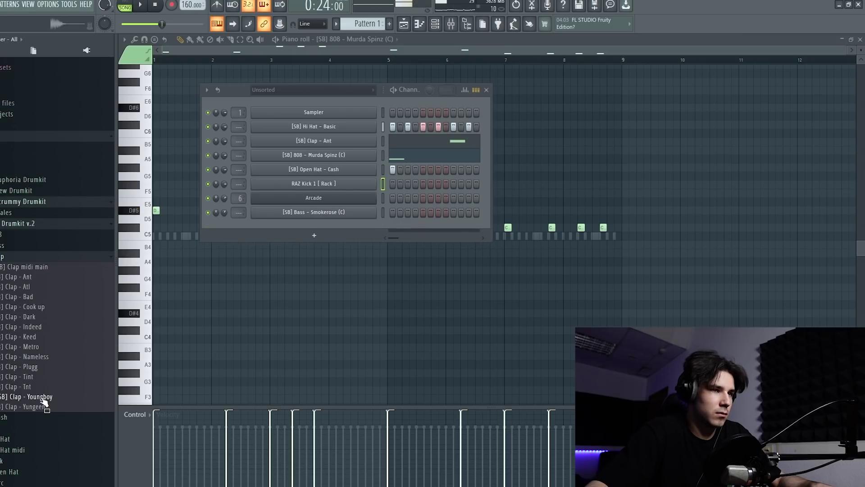
pyautogui.moveTo(422, 118); pyautogui.dragTo(344, 143)
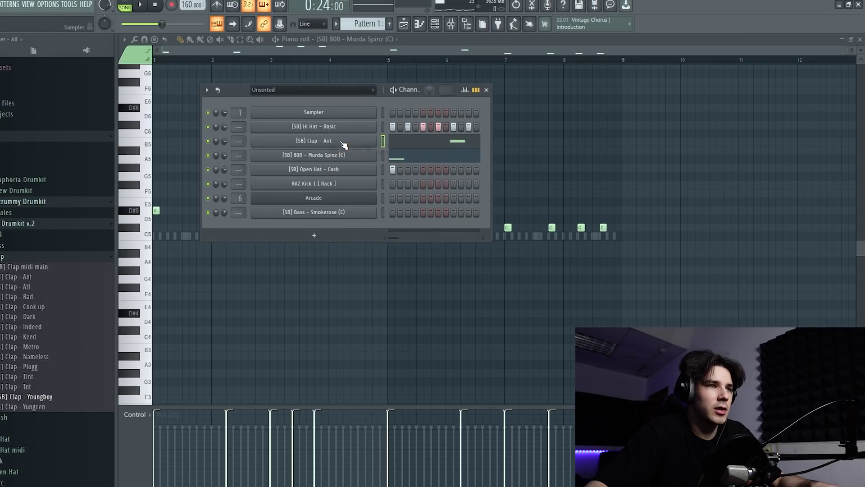
pyautogui.press('space')
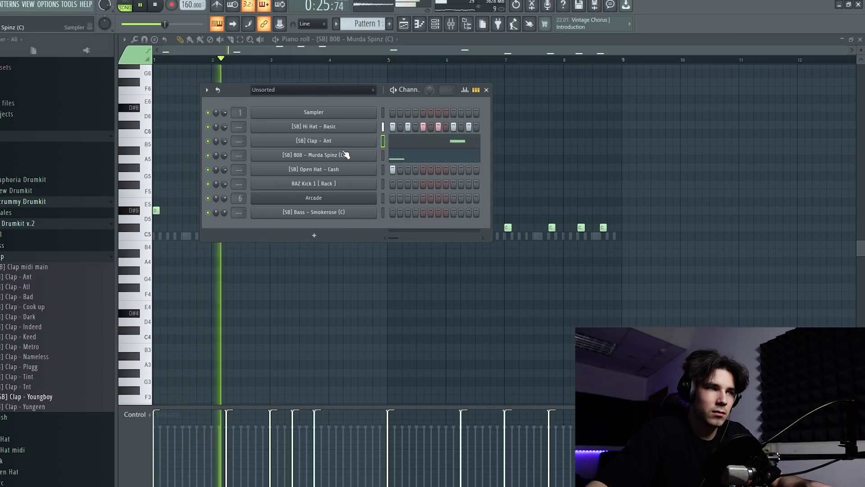
# Adjust the clap sample's Length in its sampler settings while listening to the pattern.
pyautogui.click(342, 142)
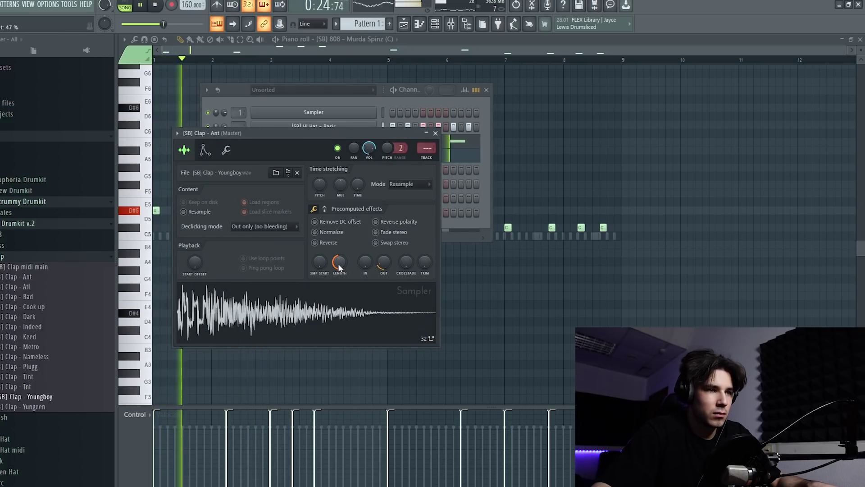
pyautogui.moveTo(340, 266); pyautogui.dragTo(344, 263)
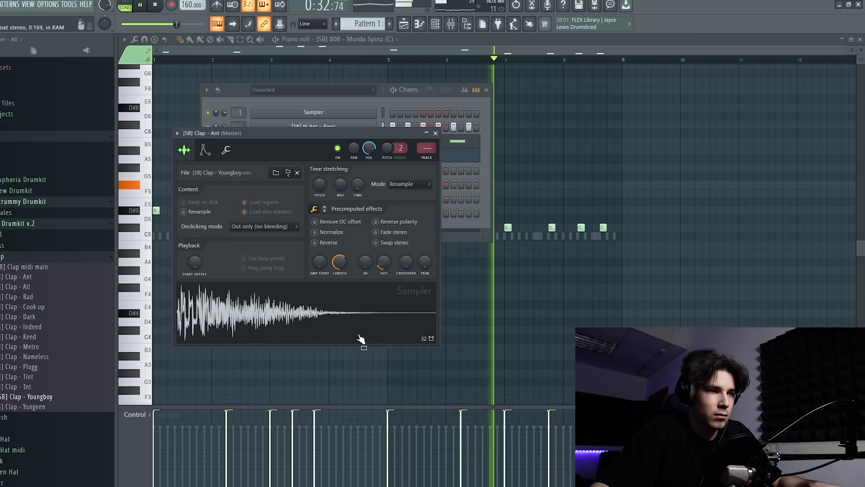
pyautogui.press('space')
pyautogui.press('space')
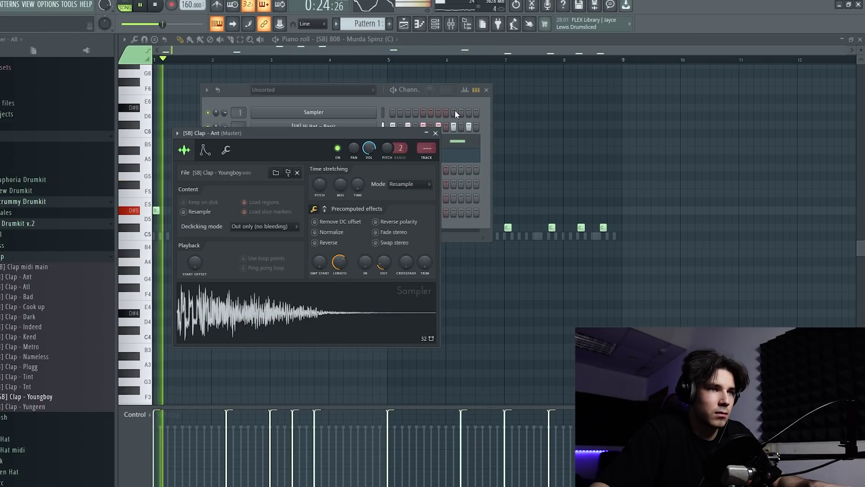
pyautogui.click(435, 134)
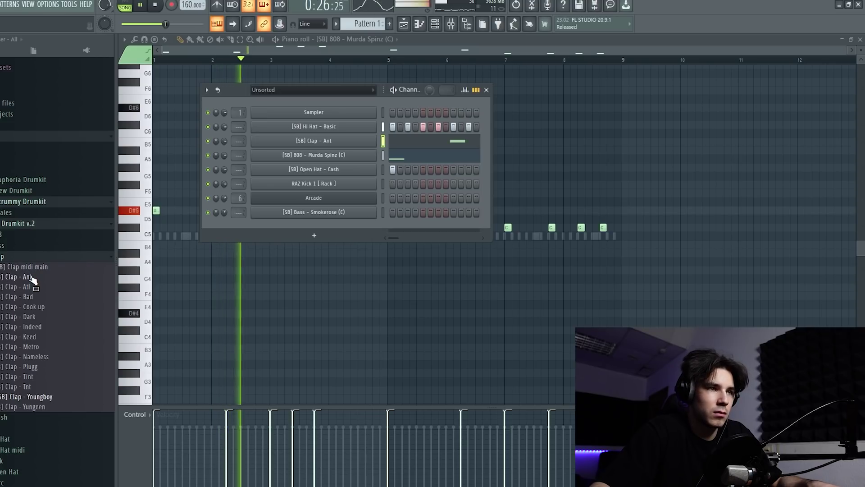
# Add the Clap - Ant sample as a second clap channel below the existing one.
pyautogui.press('space')
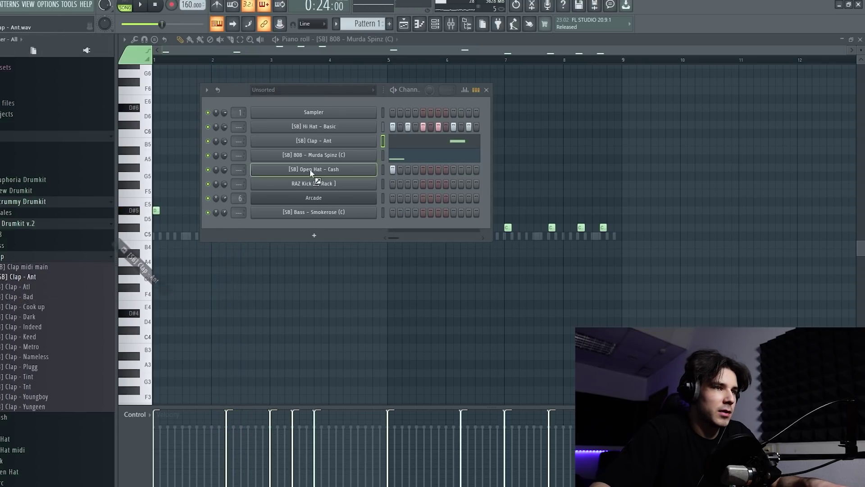
pyautogui.moveTo(346, 145); pyautogui.dragTo(343, 149)
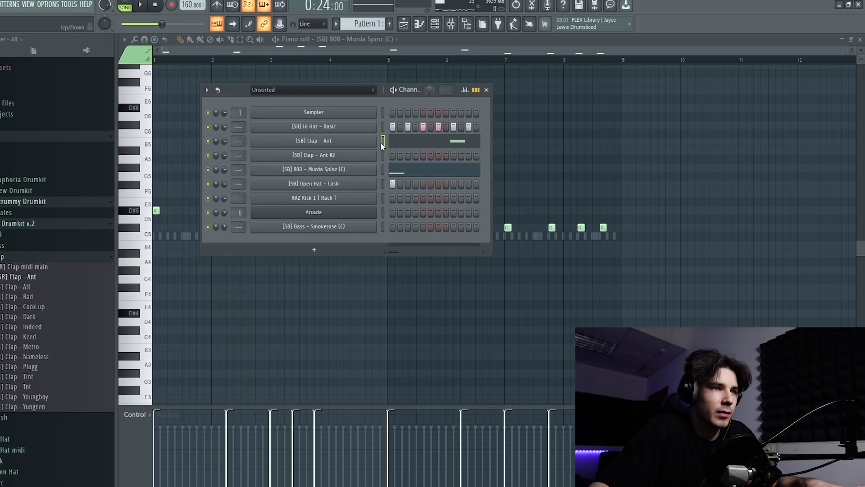
# Paste the copied clap notes into the Clap - Ant #2 channel, play the pattern and collapse the clap sample folder.
pyautogui.hotkey('ctrl', 'v')
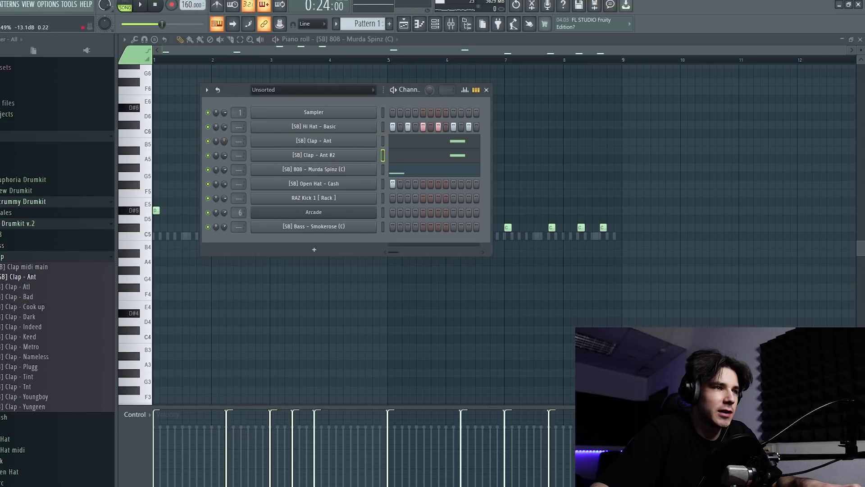
pyautogui.press('space')
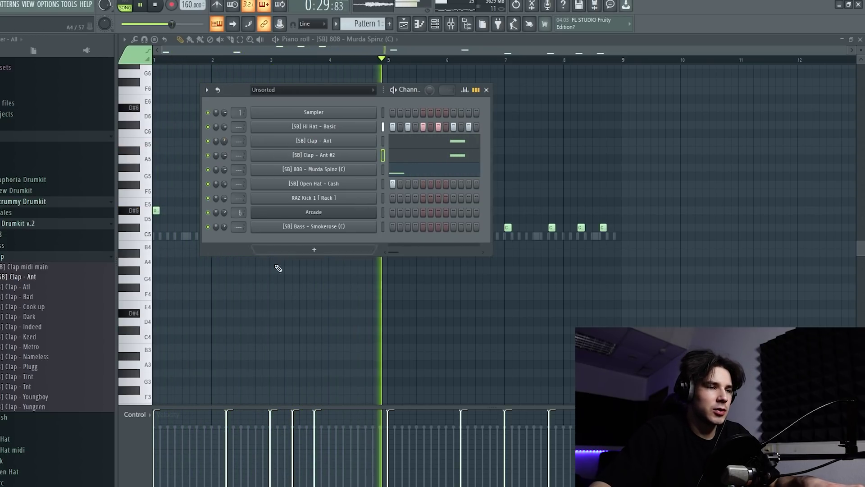
pyautogui.press('F6')
pyautogui.press('space')
pyautogui.click(39, 258)
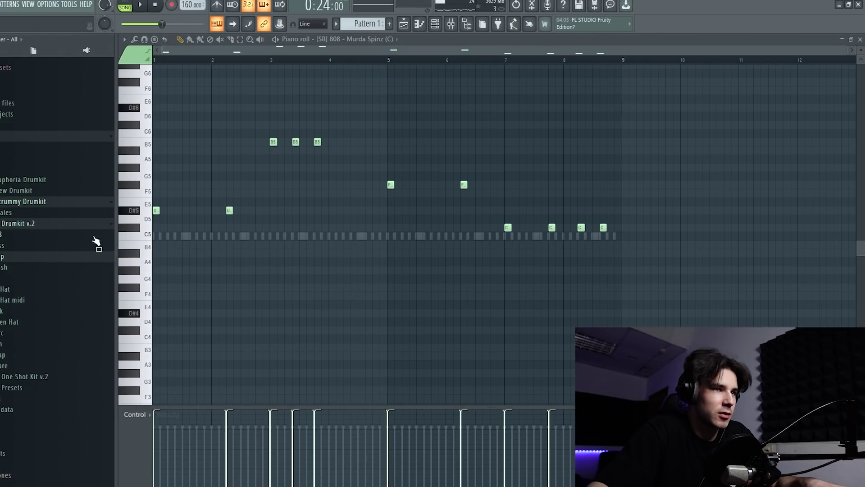
# Route the channels from Hi Hat - Basic through RAZ Kick 1 to their own mixer tracks 10 to 15 and play the beat.
pyautogui.click(435, 24)
pyautogui.moveTo(382, 125); pyautogui.dragTo(385, 195)
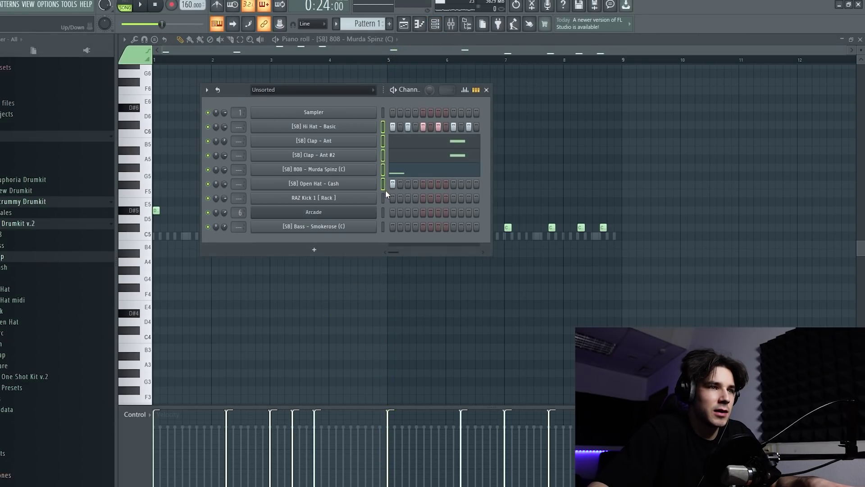
pyautogui.click(454, 25)
pyautogui.hotkey('ctrl', 'l')
pyautogui.press('space')
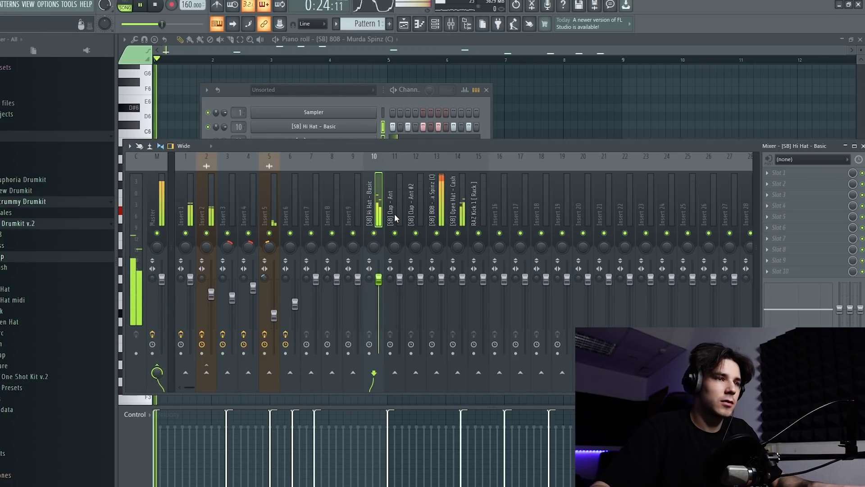
# Solo the 808 - Murda Spinz (C) mixer track and listen to it on its own.
pyautogui.click(441, 207)
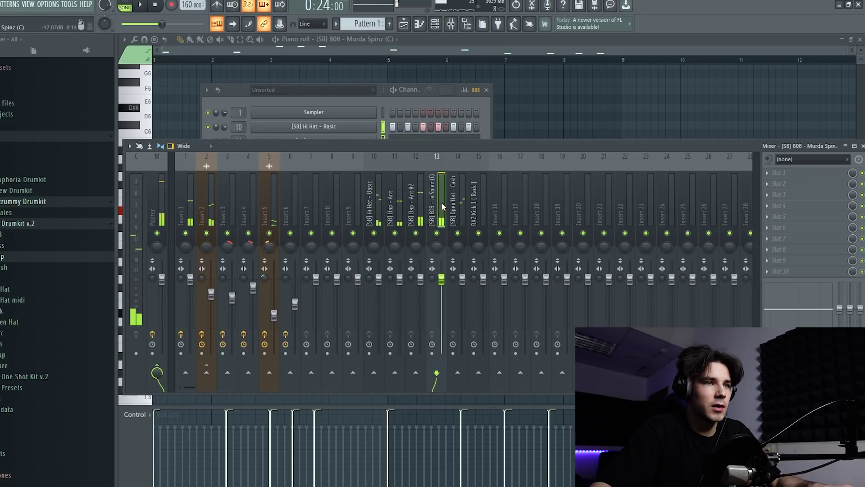
pyautogui.rightClick(437, 233)
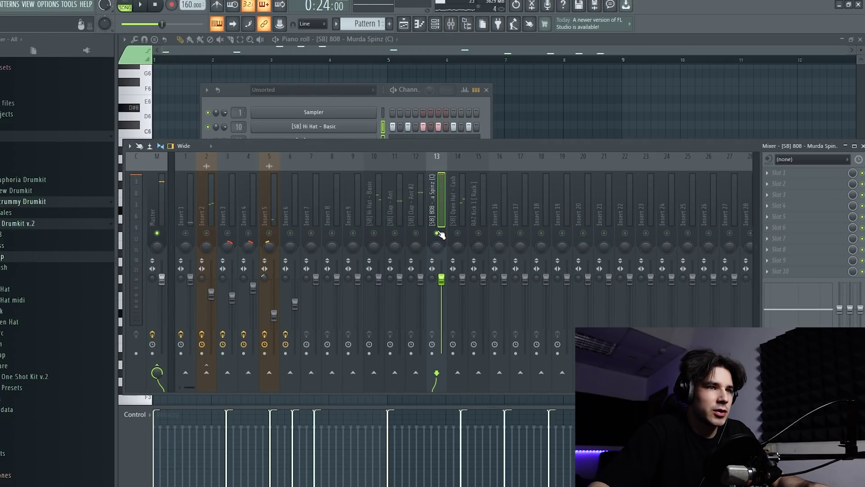
pyautogui.press('space')
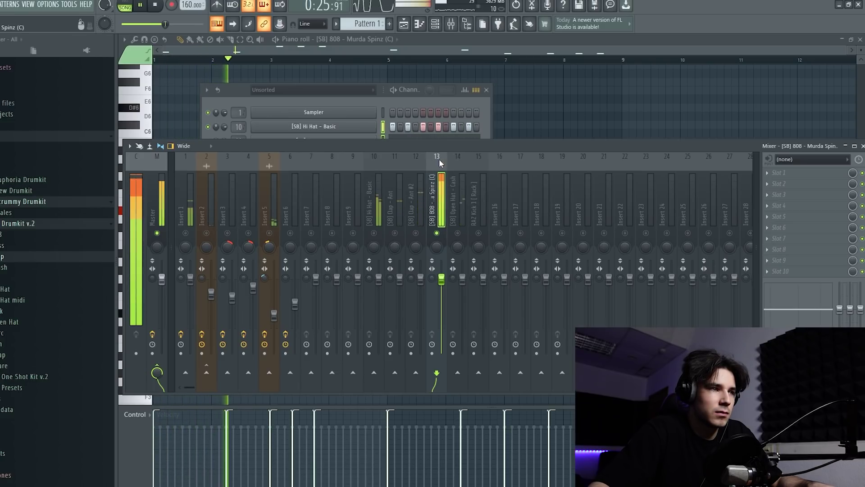
pyautogui.press('space')
# Check the precomputed effects in the 808 - Murda Spinz (C) sampler settings while playing the beat, and close the settings and channel list.
pyautogui.click(387, 101)
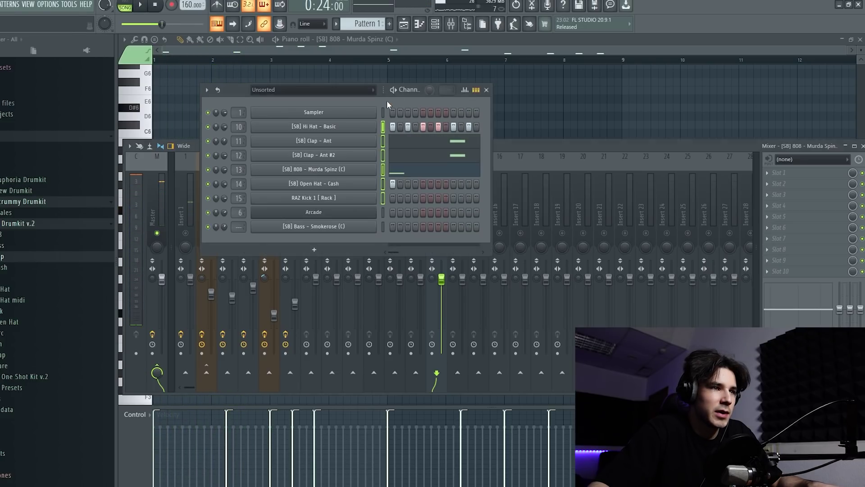
pyautogui.click(326, 170)
pyautogui.click(337, 222)
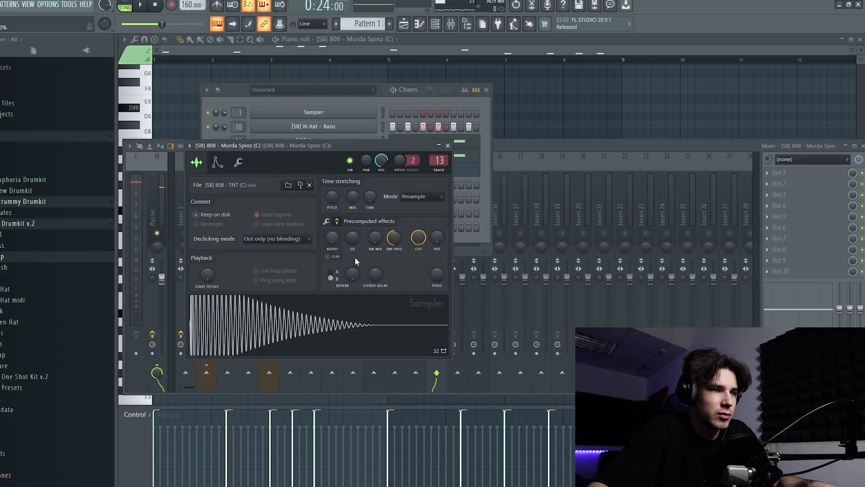
pyautogui.press('space')
pyautogui.click(448, 145)
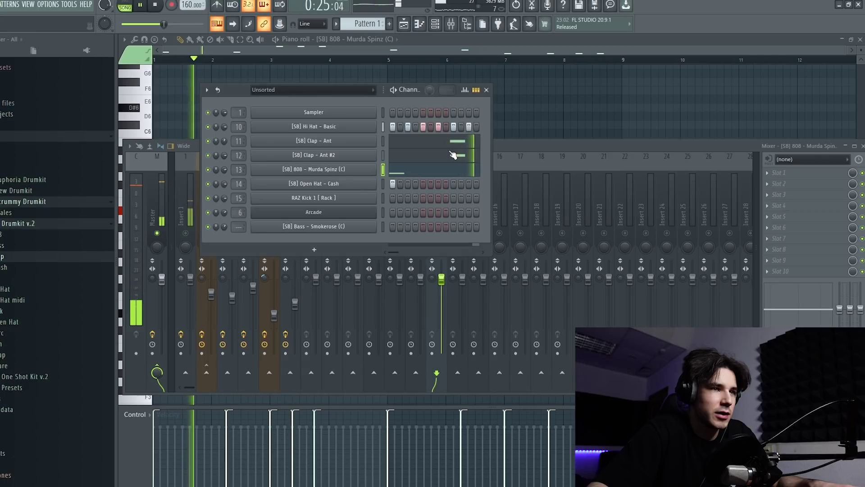
pyautogui.click(486, 89)
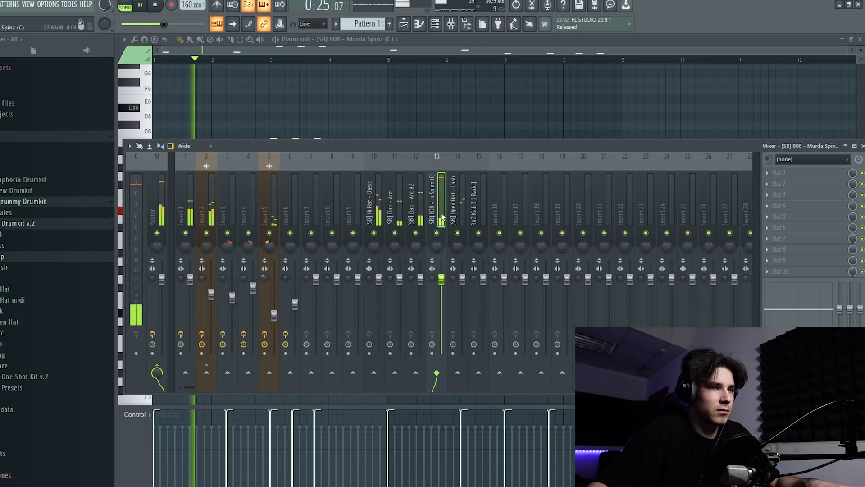
# Add Open Hat - Cash notes on C5 under 808 hits in bars 2, 3, 5, 6 and 7 and twice in bar 8 during playback.
pyautogui.click(227, 236)
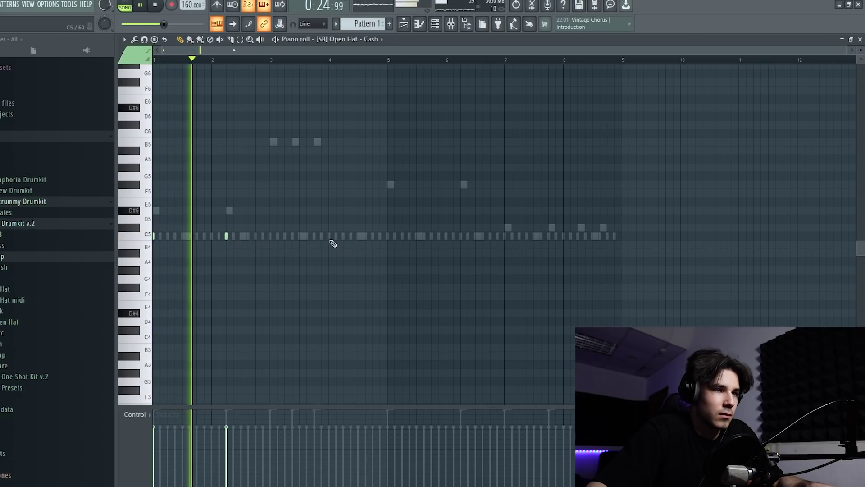
pyautogui.click(271, 236)
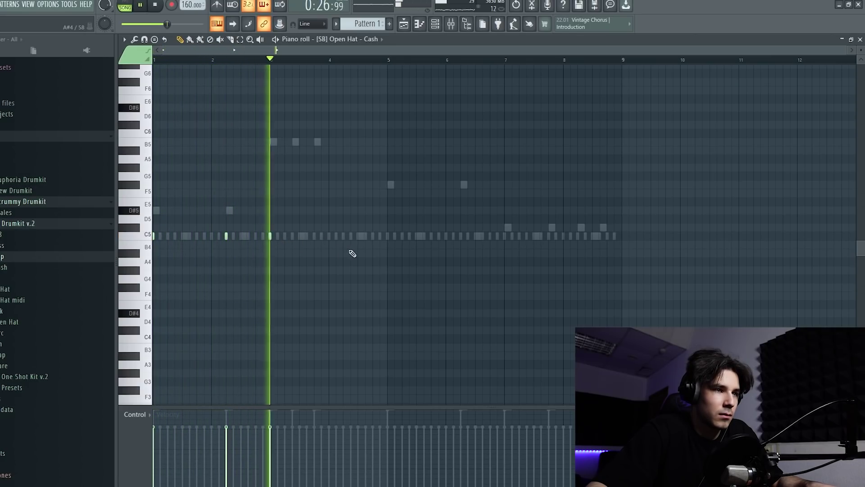
pyautogui.click(387, 235)
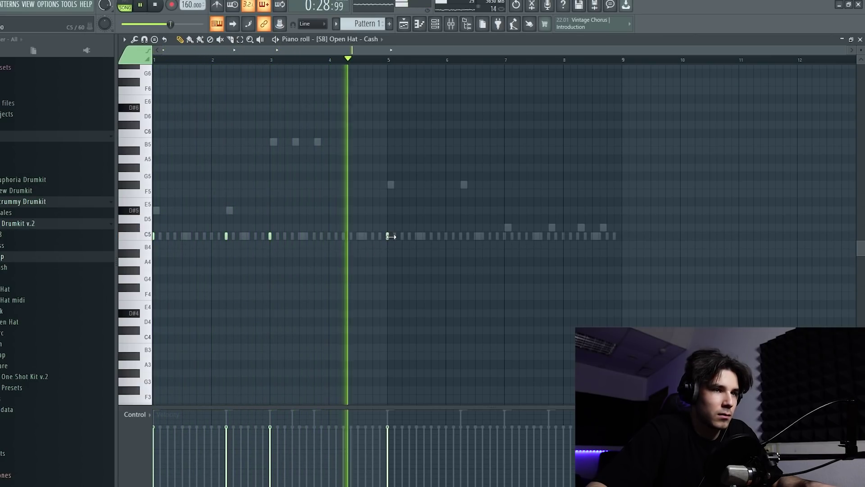
pyautogui.click(459, 236)
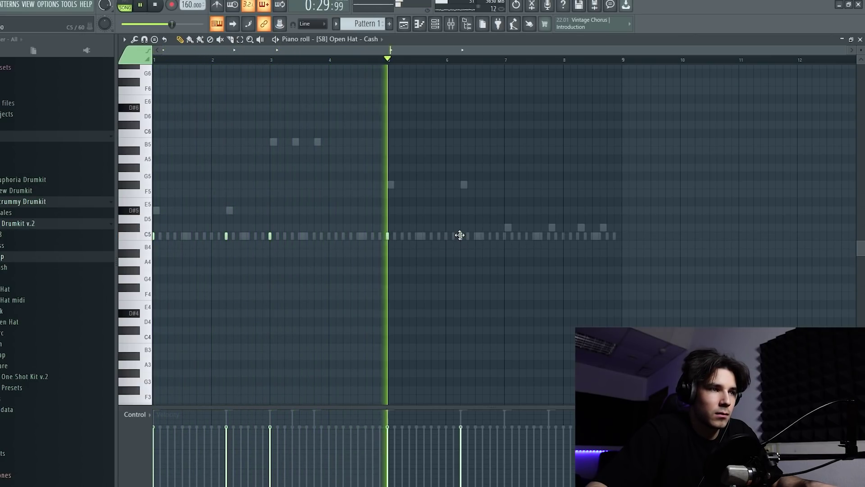
pyautogui.click(505, 236)
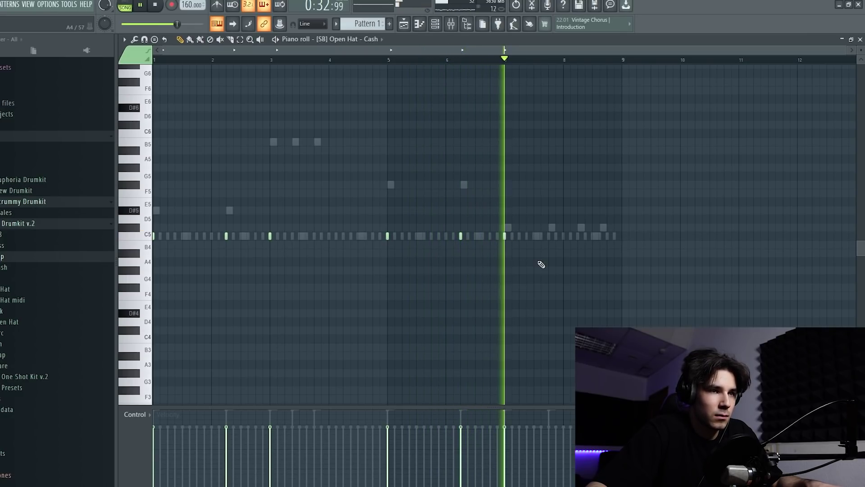
pyautogui.click(577, 236)
pyautogui.click(600, 236)
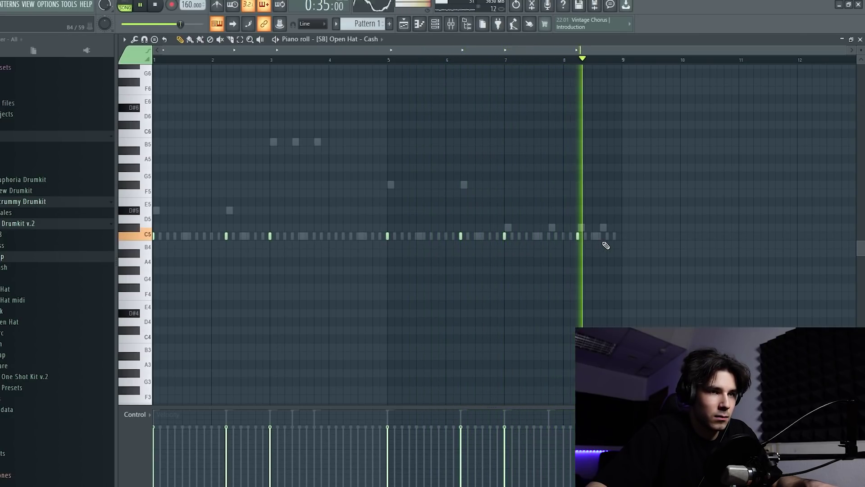
pyautogui.press('space')
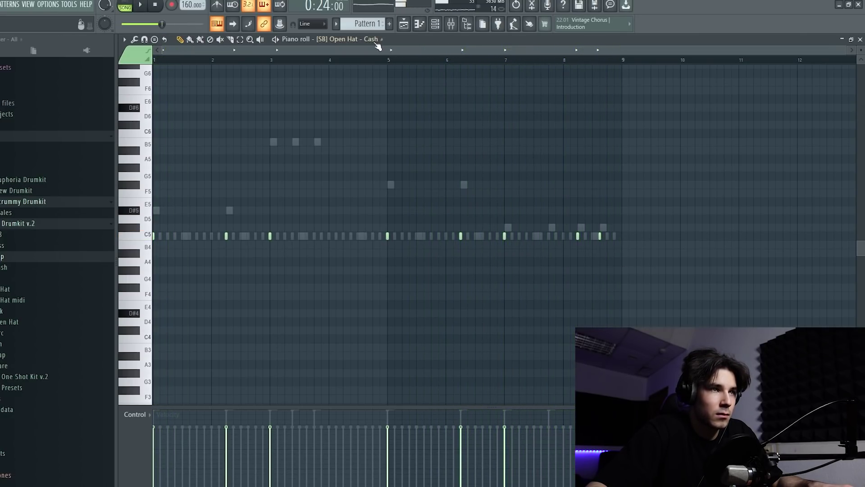
# Switch the piano roll to RAZ Kick 1 and add a C5 kick note at the start of bar 3 during playback.
pyautogui.click(378, 39)
pyautogui.click(376, 310)
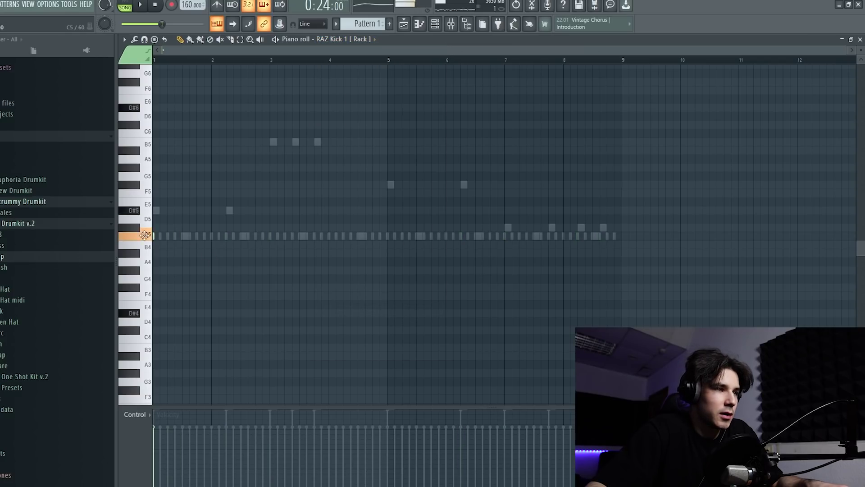
pyautogui.press('space')
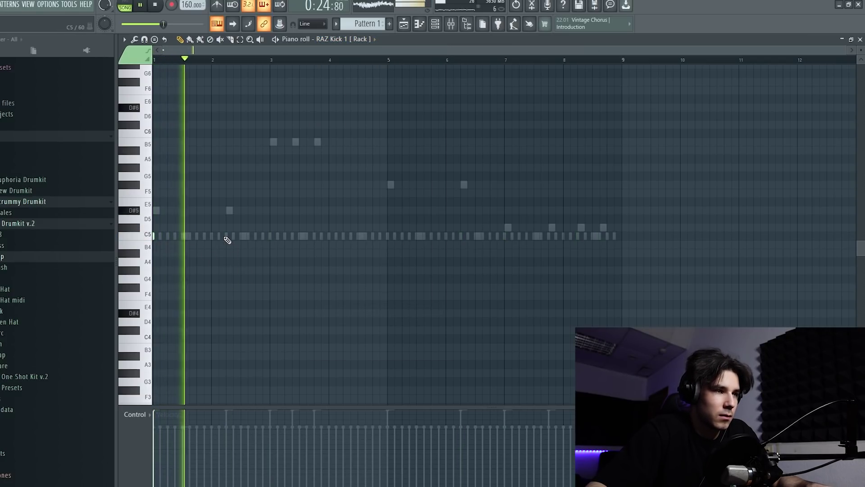
pyautogui.click(271, 237)
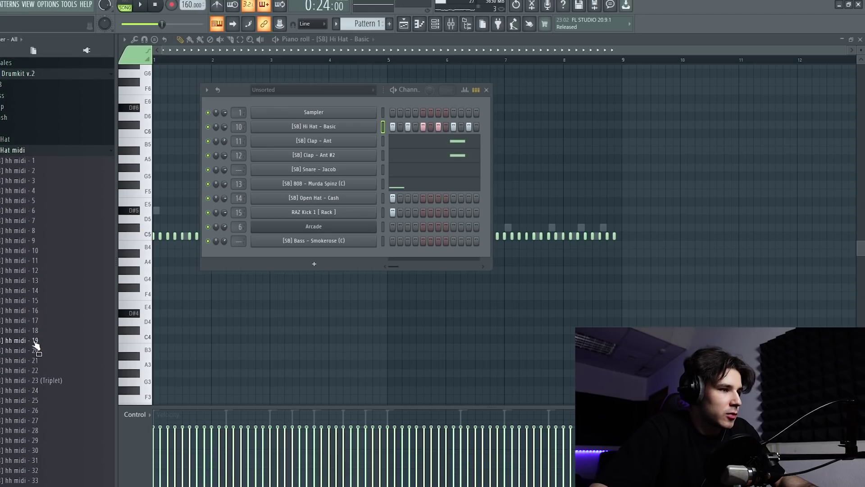
# Load the hh midi - 19 pattern into the Hi Hat - Basic channel and play it back.
pyautogui.moveTo(343, 139); pyautogui.dragTo(329, 128)
pyautogui.press('space')
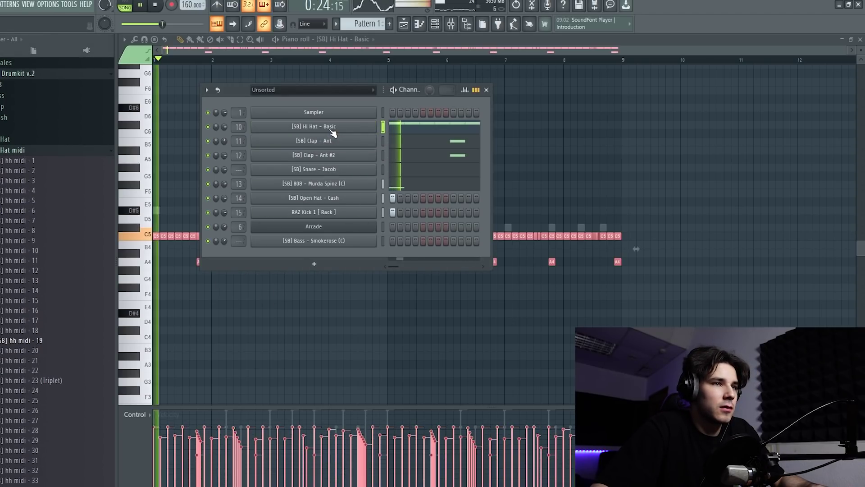
pyautogui.press('F6')
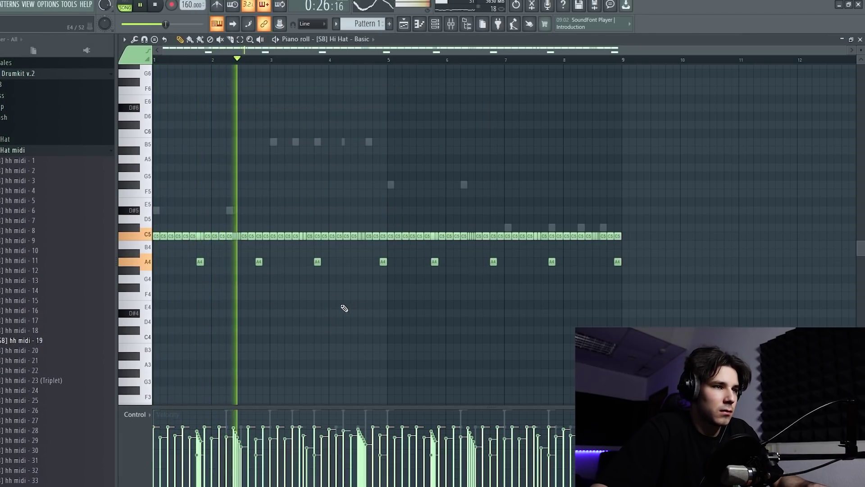
pyautogui.press('space')
pyautogui.press('space')
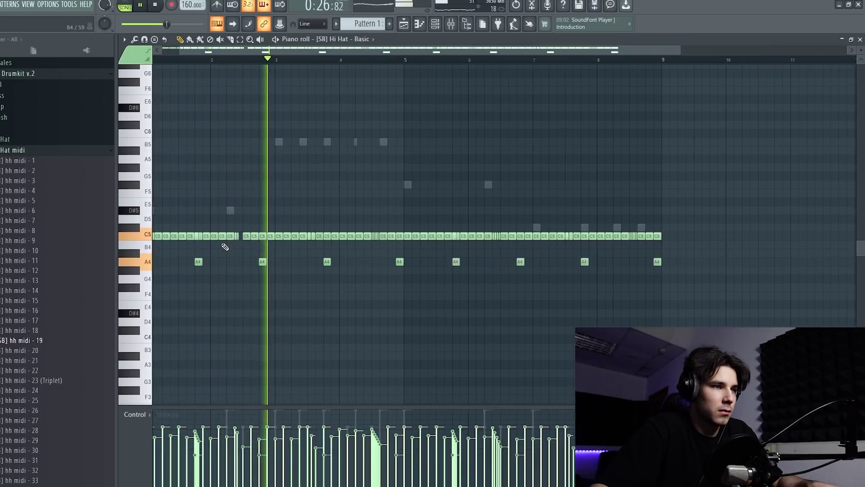
# Set the snap to 1/3 step and rework the short hi-hat roll on C5 in bar 2.
pyautogui.keyDown('ctrl'); pyautogui.scroll(5, 230, 243); pyautogui.keyUp('ctrl')
pyautogui.click(313, 24)
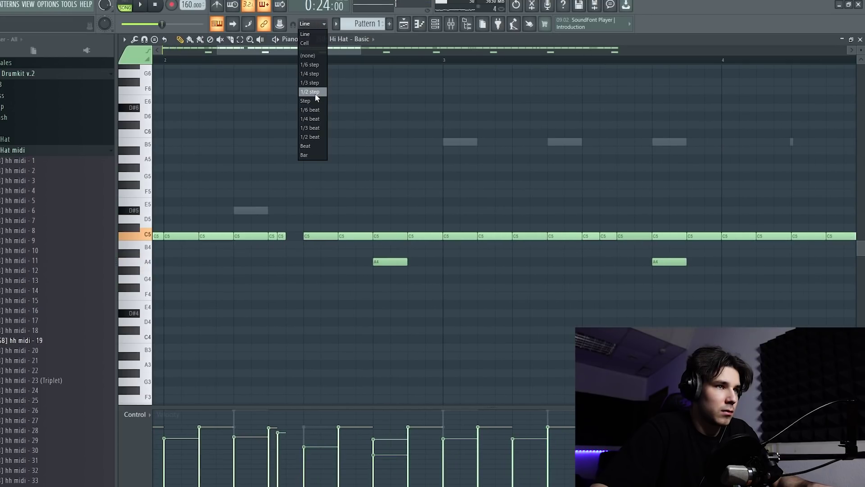
pyautogui.click(311, 83)
pyautogui.keyDown('ctrl'); pyautogui.scroll(2, 274, 234); pyautogui.keyUp('ctrl')
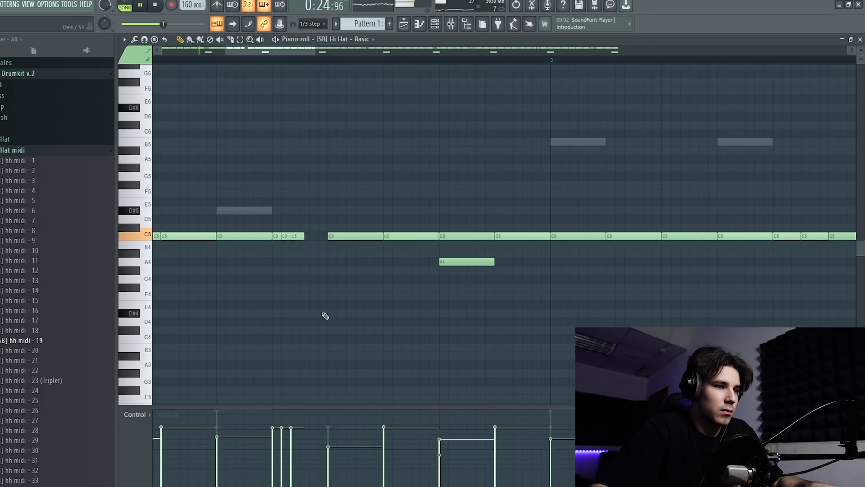
pyautogui.keyDown('ctrl'); pyautogui.scroll(-3, 290, 319); pyautogui.keyUp('ctrl')
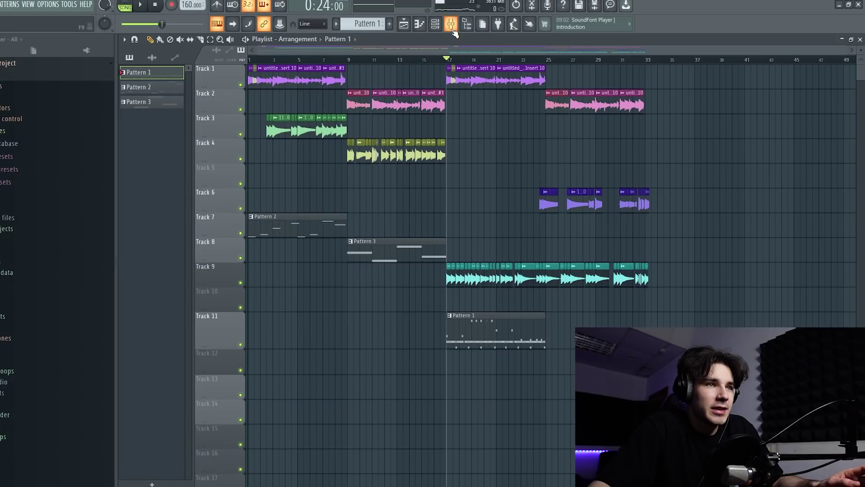
# Solo Insert 1, Insert 2 and the RAZ Kick 1 track in the mixer and listen to them together.
pyautogui.press('F9')
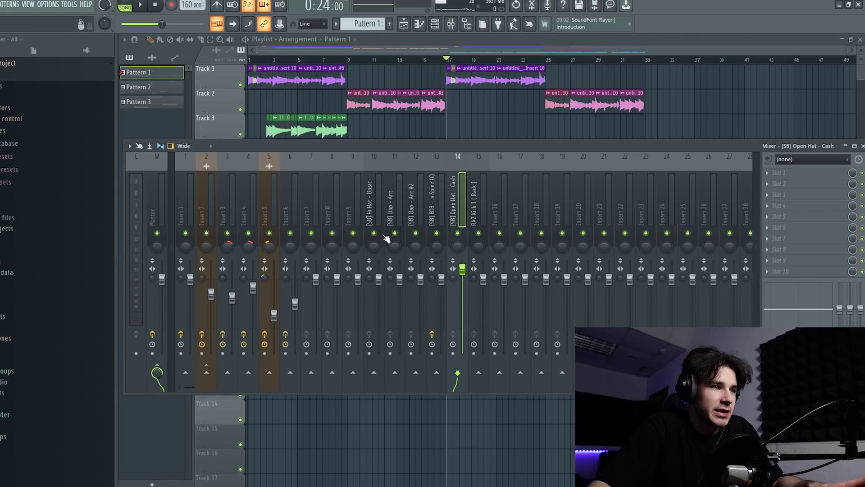
pyautogui.press('space')
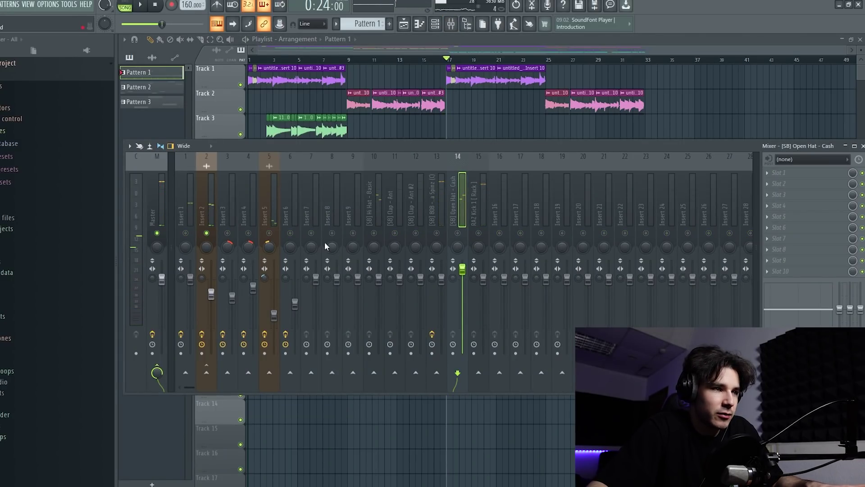
pyautogui.press('space')
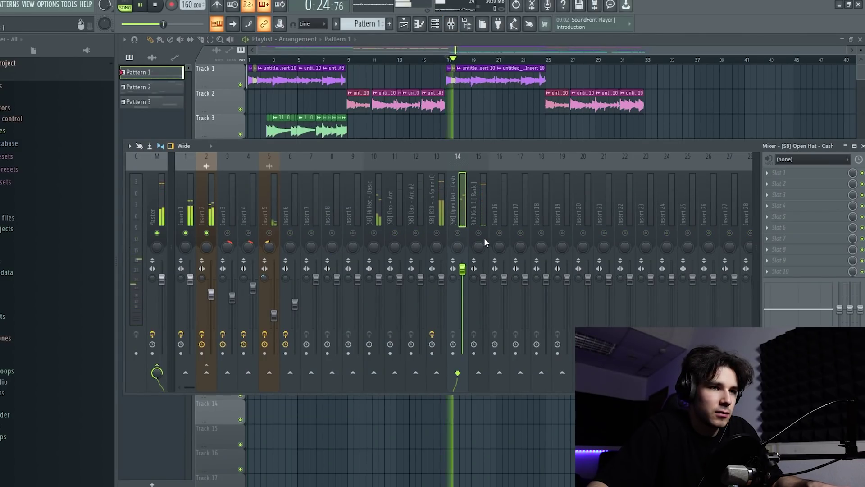
pyautogui.click(477, 194)
pyautogui.press('space')
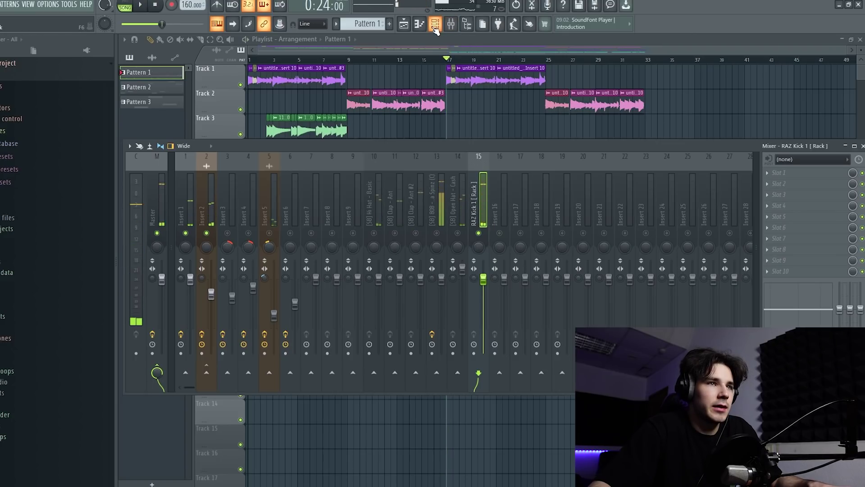
# Open the RAZ Kick 1 sampler settings and play the arrangement.
pyautogui.click(434, 25)
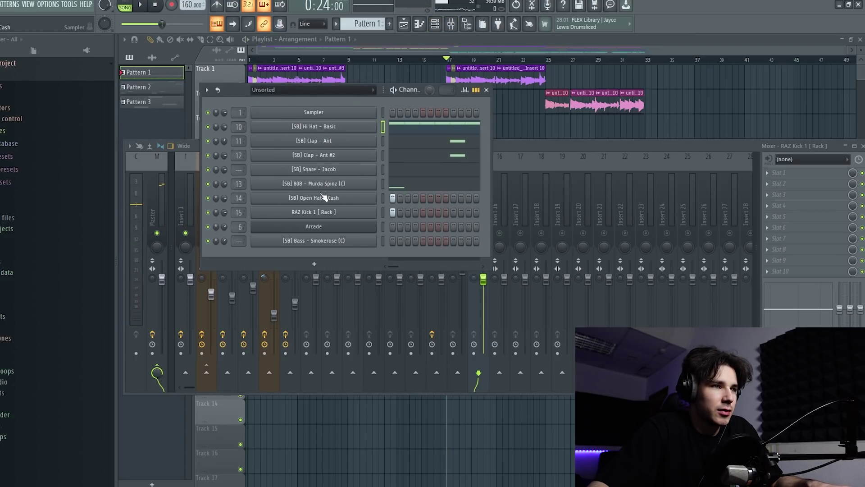
pyautogui.click(324, 213)
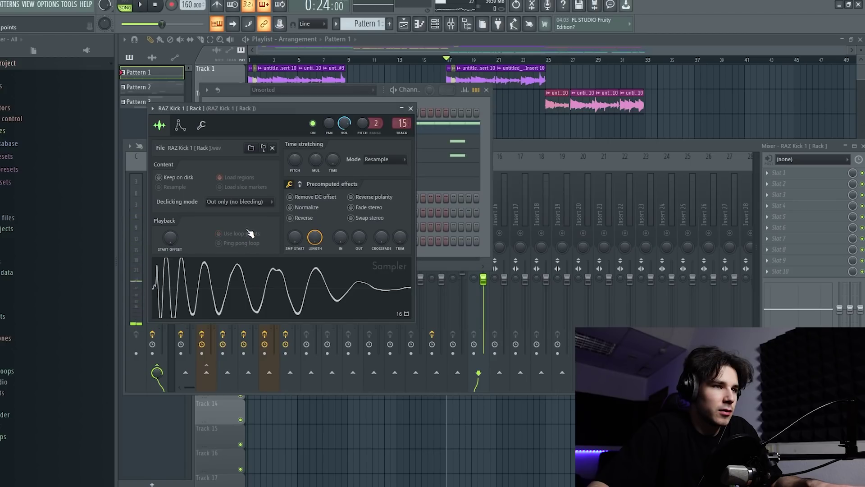
pyautogui.press('space')
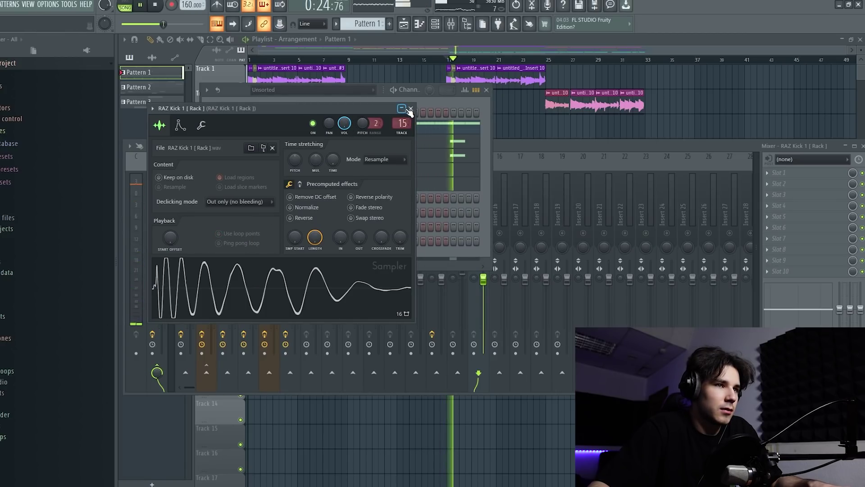
# Close the RAZ Kick 1 sampler settings and route the [SB] Snare - Jacob channel to mixer Insert 16.
pyautogui.click(411, 109)
pyautogui.click(537, 146)
pyautogui.press('space')
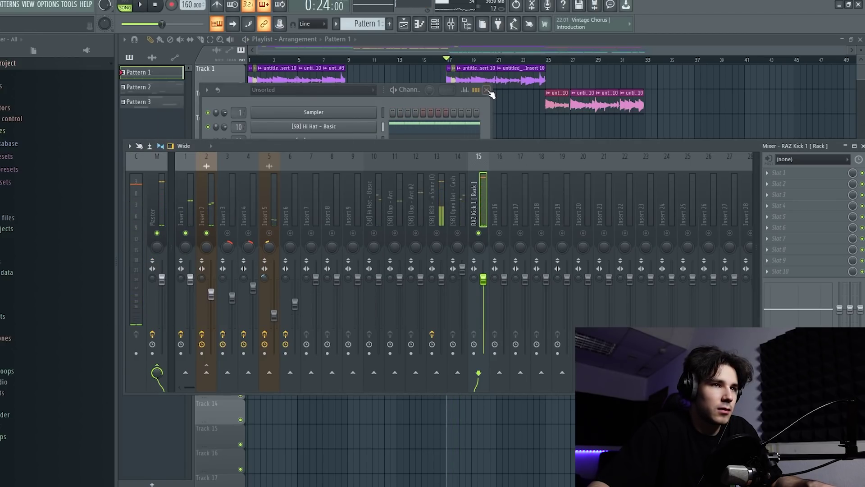
pyautogui.click(487, 90)
pyautogui.click(442, 27)
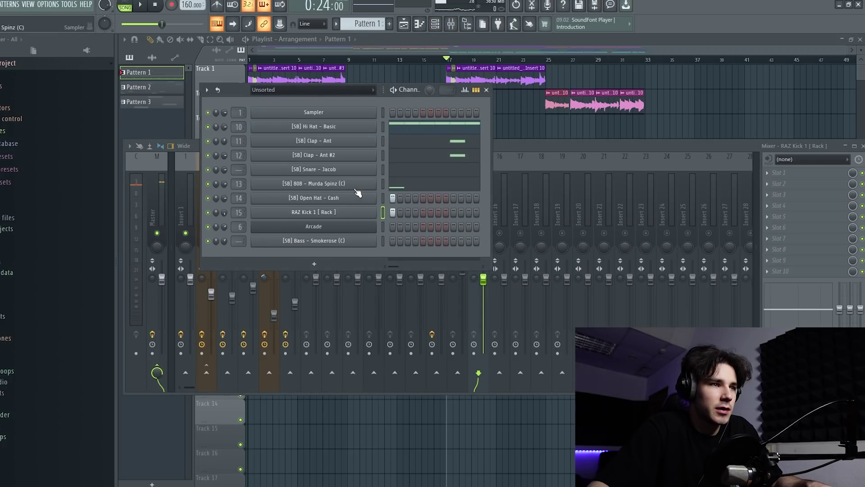
pyautogui.moveTo(239, 170); pyautogui.dragTo(239, 166)
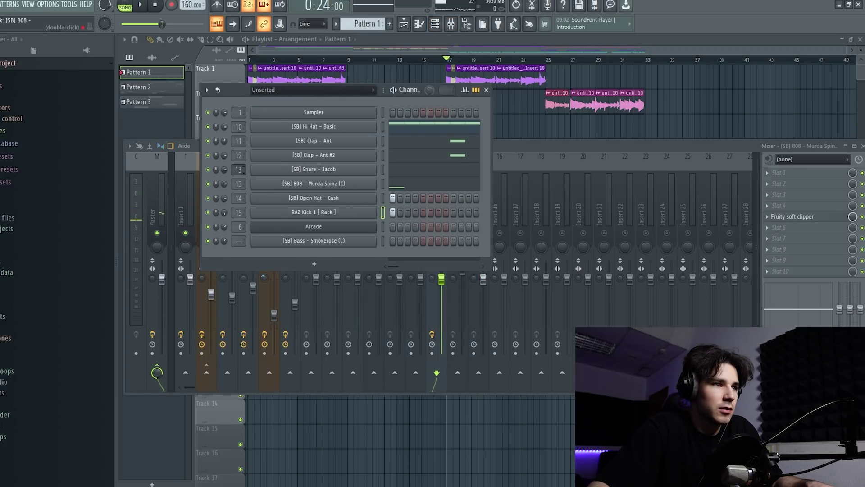
pyautogui.click(487, 90)
# Add Pro-Q 3 to the [SB] Clap - Ant #2 mixer track with a 12 dB/oct low cut at about 107 Hz.
pyautogui.press('space')
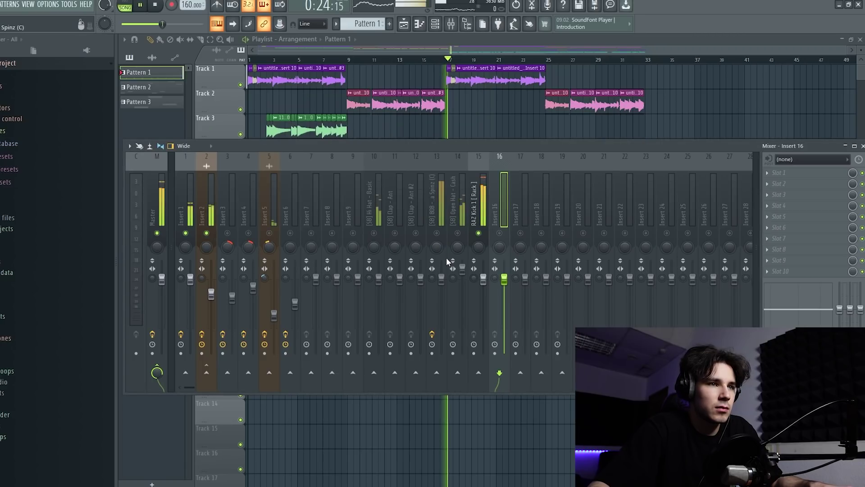
pyautogui.press('space')
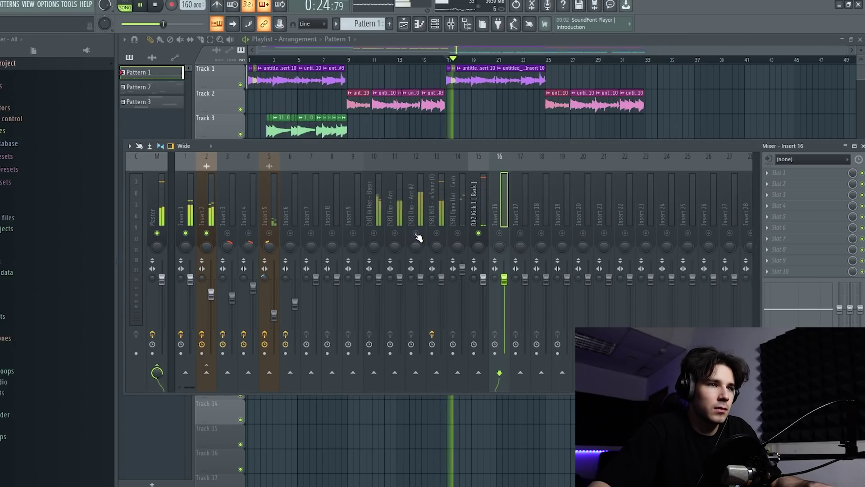
pyautogui.click(414, 213)
pyautogui.click(786, 206)
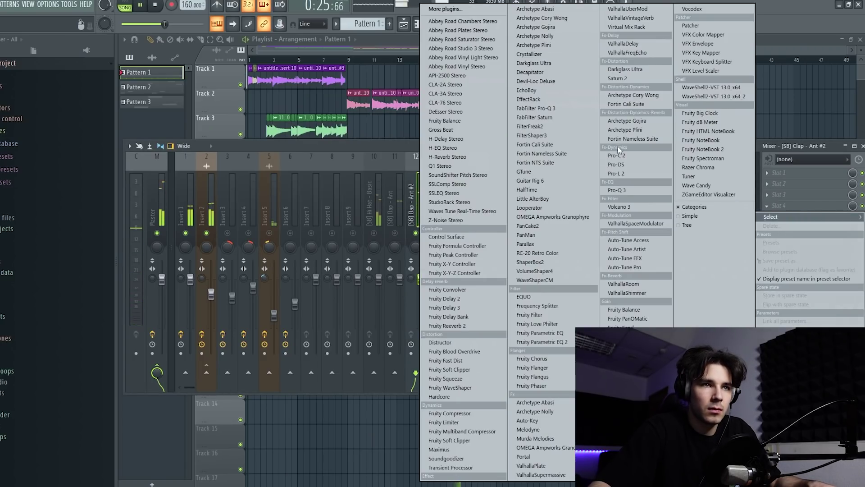
pyautogui.click(620, 189)
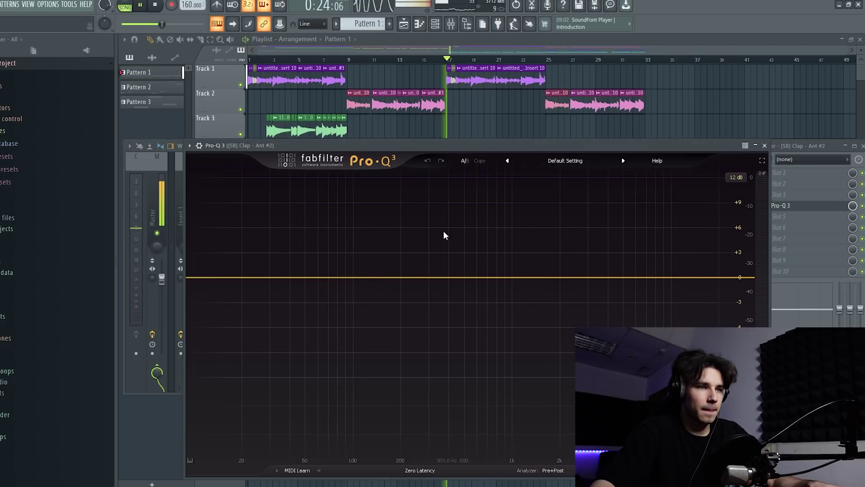
pyautogui.doubleClick(355, 277)
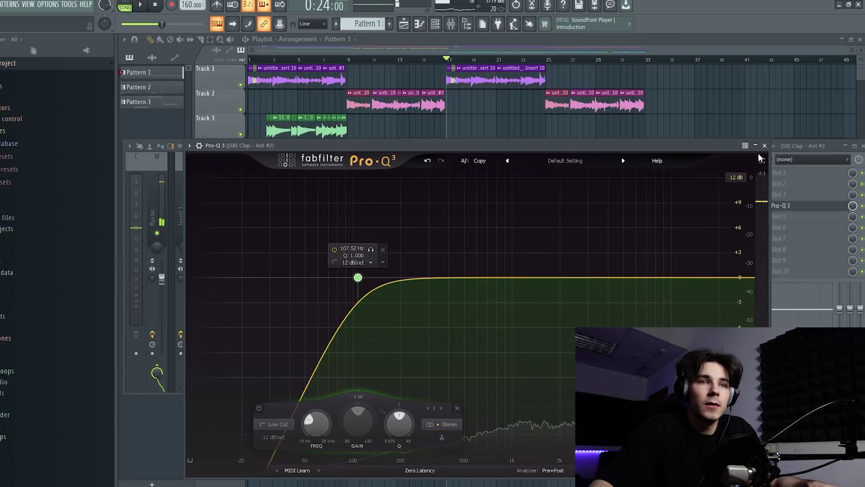
pyautogui.press('Escape')
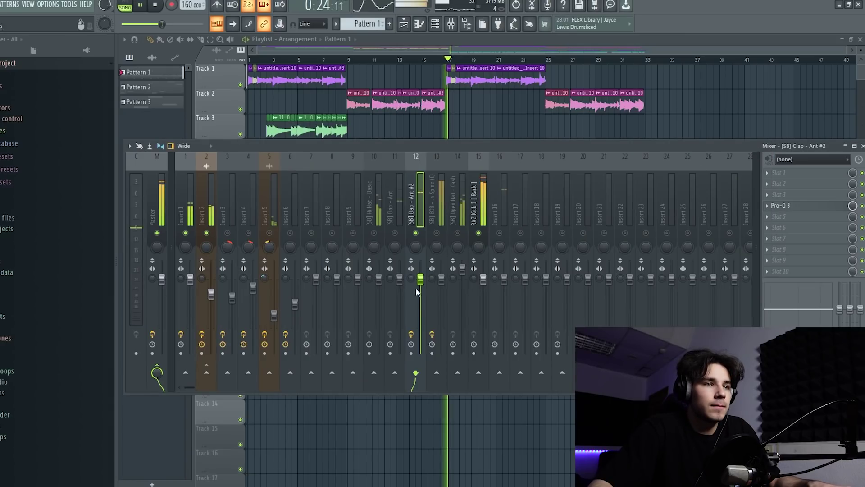
# Turn down the [SB] Clap - Ant mixer track slightly and load an effect on it.
pyautogui.click(398, 220)
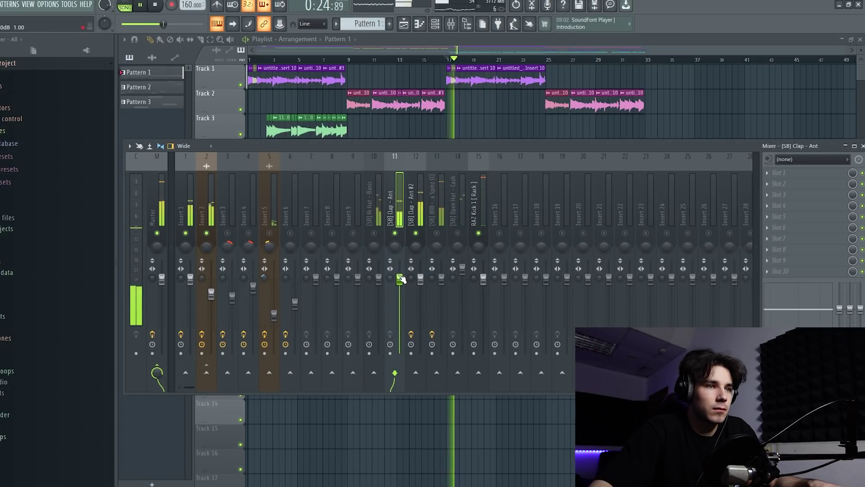
pyautogui.click(776, 227)
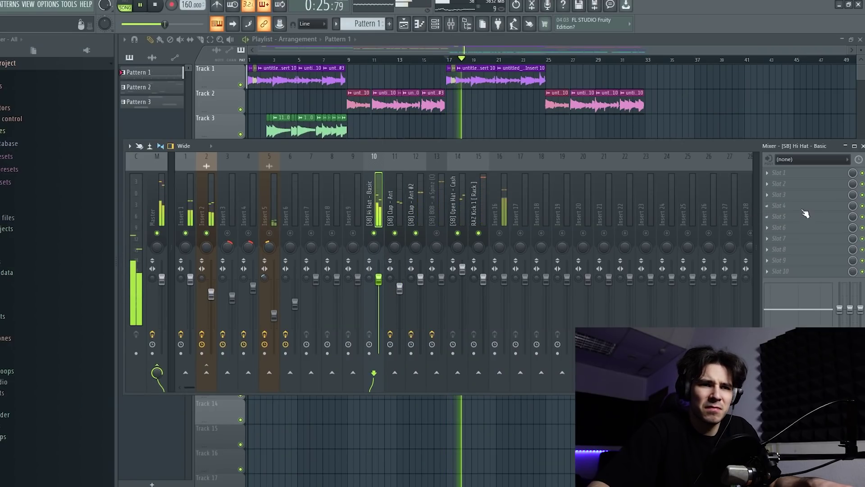
# Add Pro-Q 3 to the [SB] Hi Hat - Basic mixer track with a 12 dB/oct low cut at about 169 Hz.
pyautogui.click(805, 213)
pyautogui.click(647, 193)
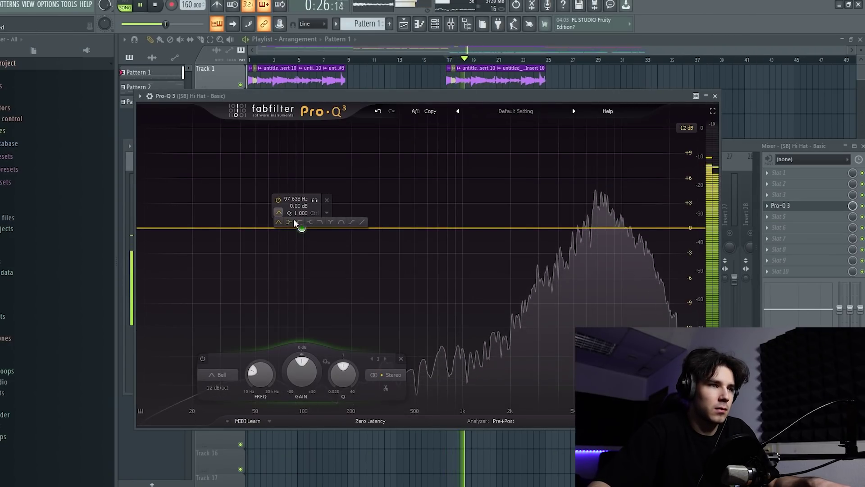
pyautogui.moveTo(298, 226); pyautogui.dragTo(342, 234)
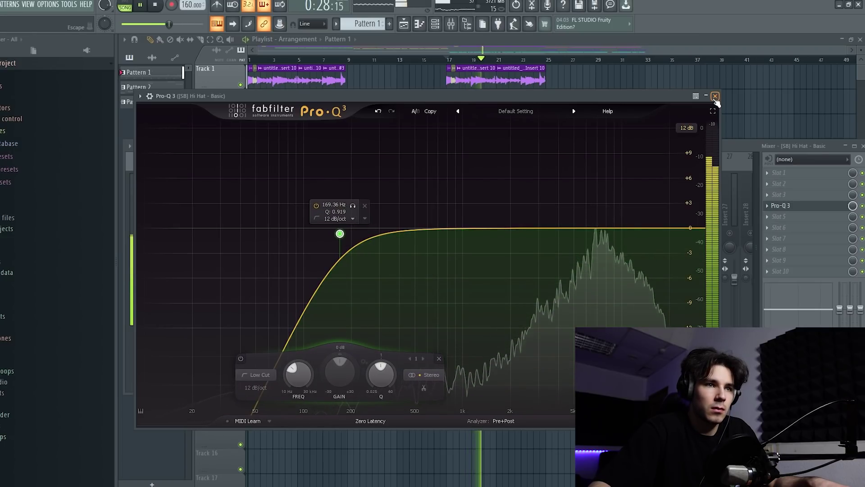
pyautogui.click(715, 96)
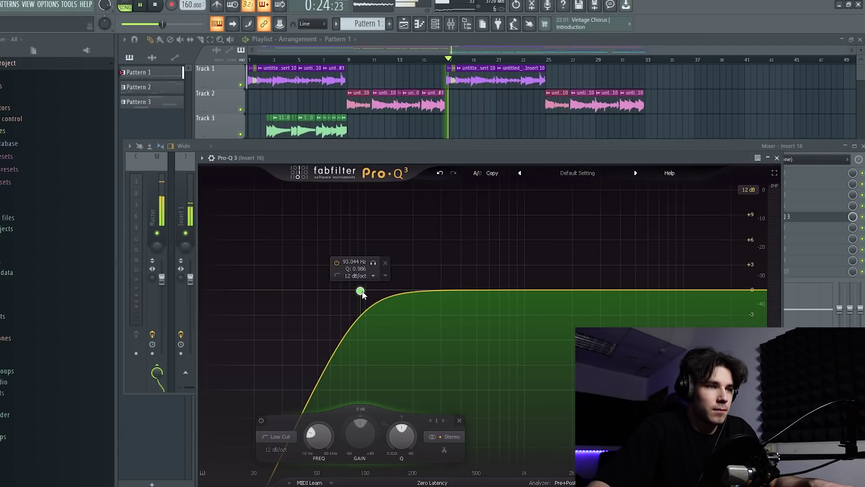
# Set the Pro-Q 3 low cut on mixer Insert 16 to about 110 Hz and close the equalizer.
pyautogui.moveTo(359, 291); pyautogui.dragTo(373, 296)
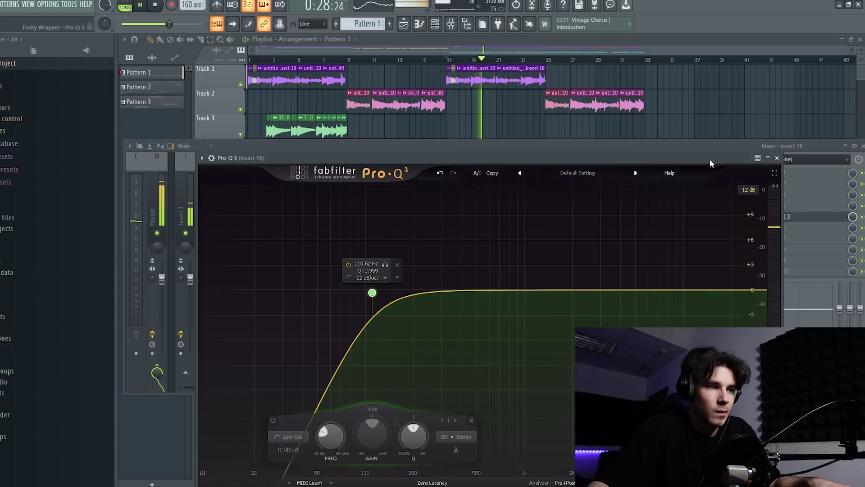
pyautogui.click(776, 158)
pyautogui.press('space')
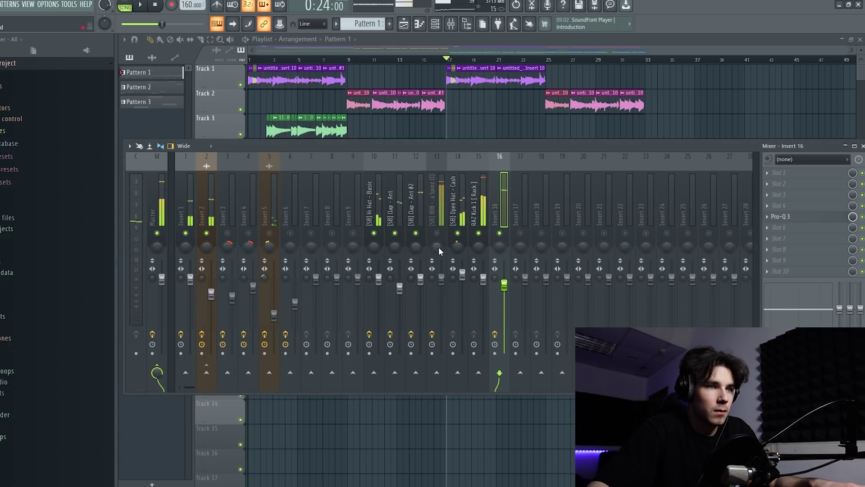
# Unmute the [SB] 808 - Murda Spinz mixer track and play the arrangement.
pyautogui.click(443, 241)
pyautogui.press('space')
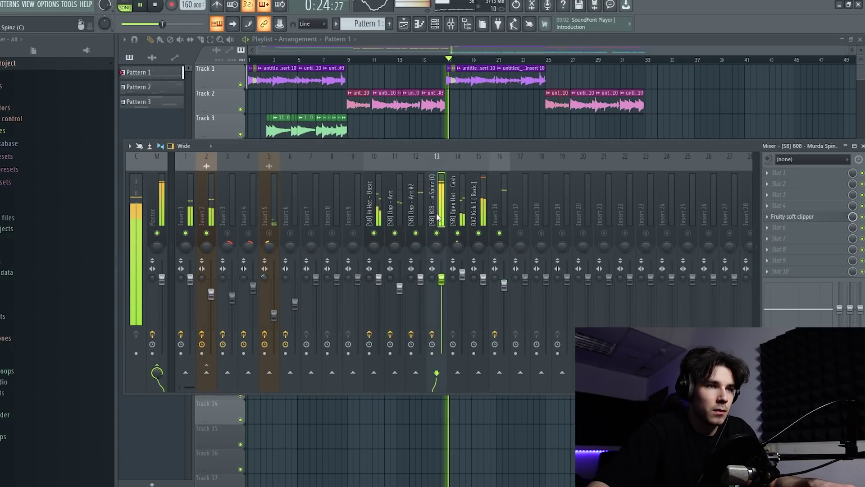
# Stop playback and add Fruity Peak Controller to the RAZ Kick 1 mixer track.
pyautogui.click(482, 210)
pyautogui.press('space')
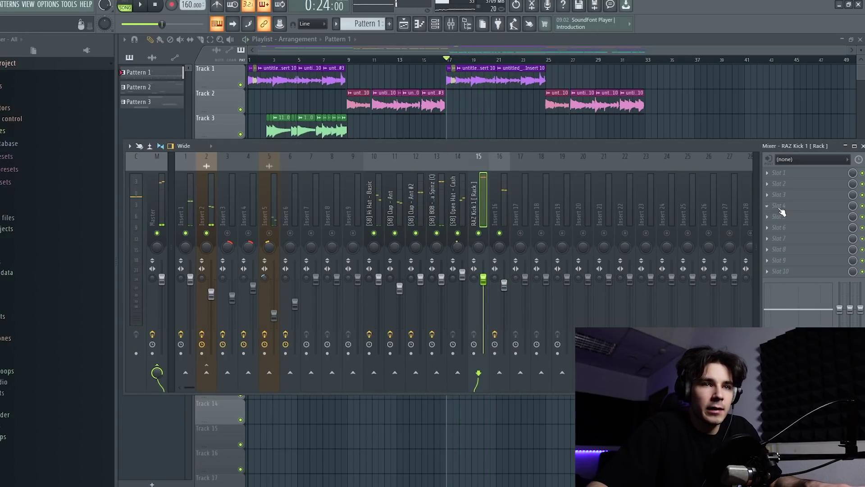
pyautogui.click(771, 206)
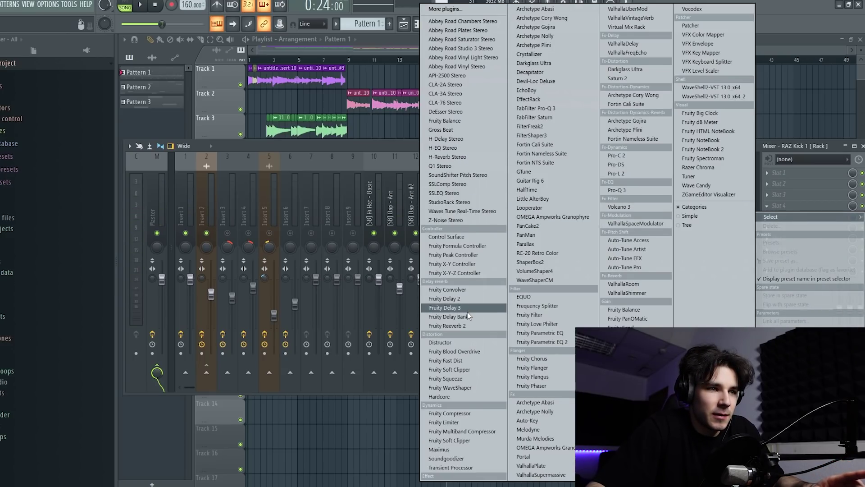
pyautogui.click(467, 255)
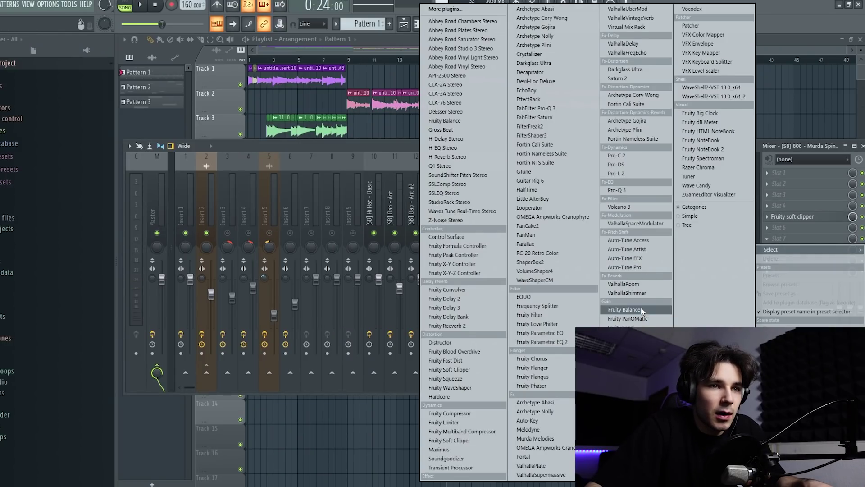
# Add Fruity Balance to the 808 mixer track, link its volume to Peak ctrl - Peak, and play the arrangement.
pyautogui.click(642, 310)
pyautogui.rightClick(232, 151)
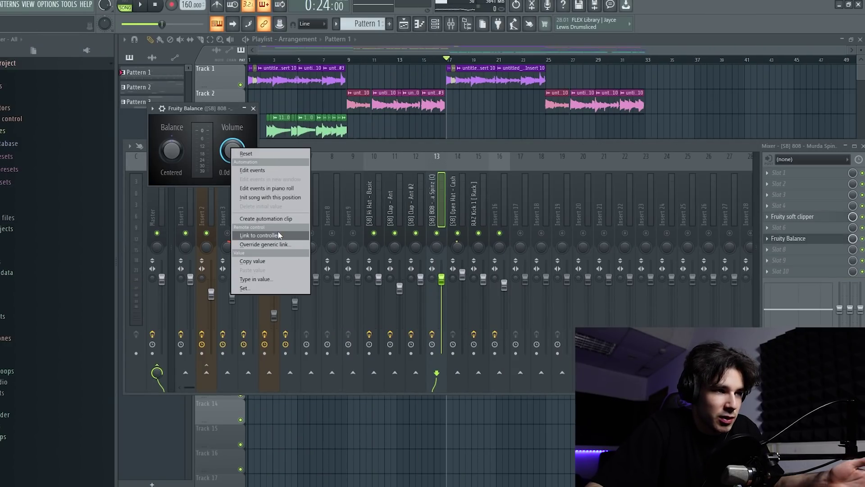
pyautogui.click(279, 235)
pyautogui.click(405, 231)
pyautogui.click(385, 276)
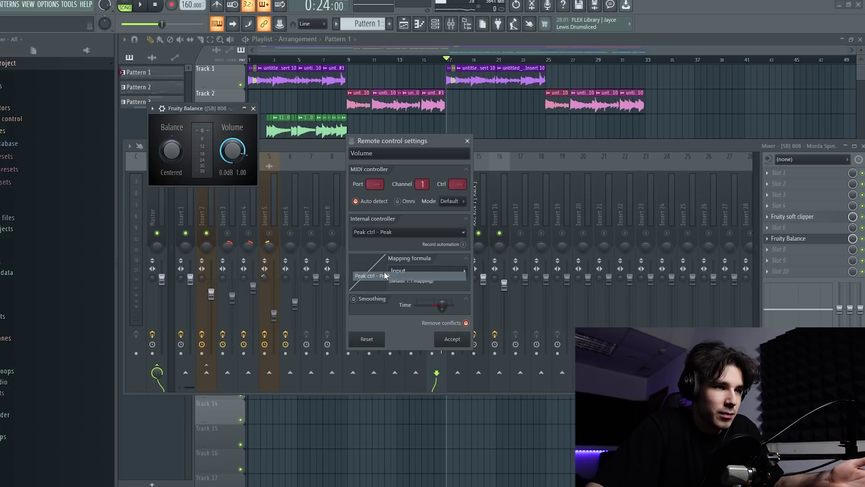
pyautogui.click(452, 339)
pyautogui.press('space')
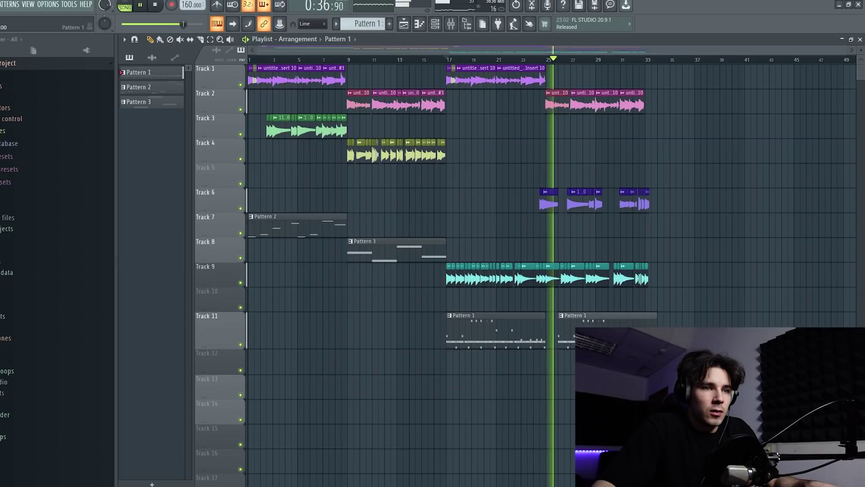
# Move the second Pattern 1 clip on Track 11 to start at bar 25 and listen to it.
pyautogui.moveTo(591, 334); pyautogui.dragTo(578, 334)
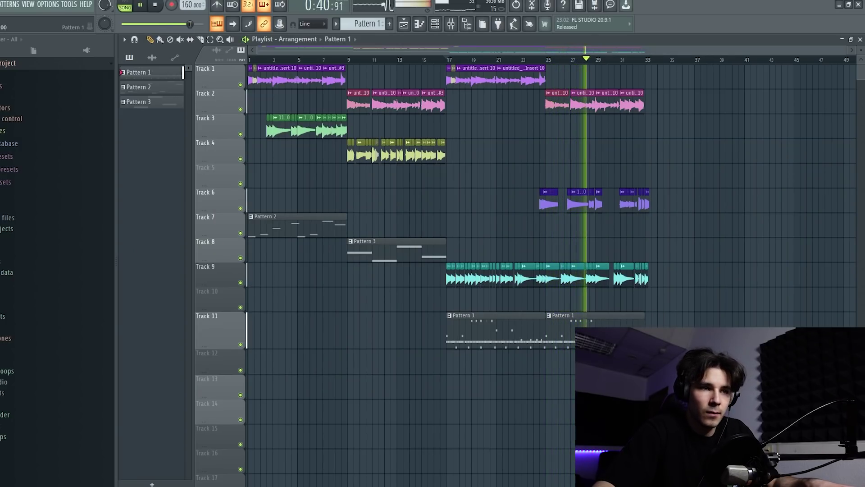
pyautogui.press('space')
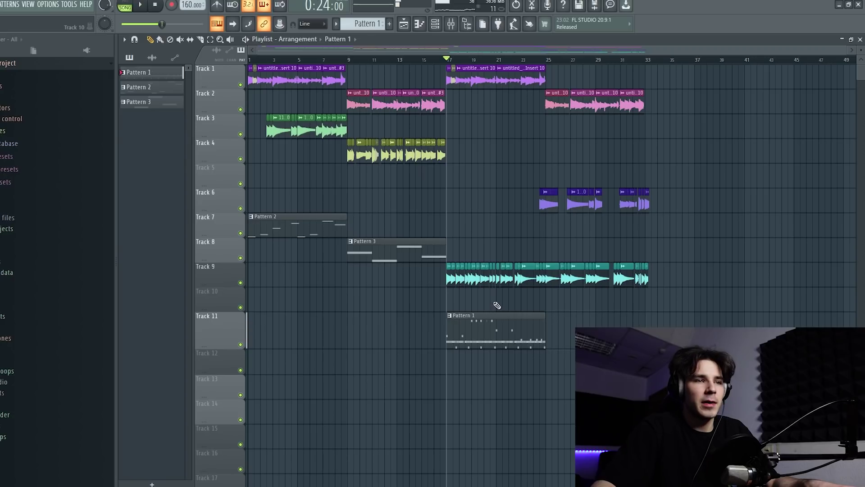